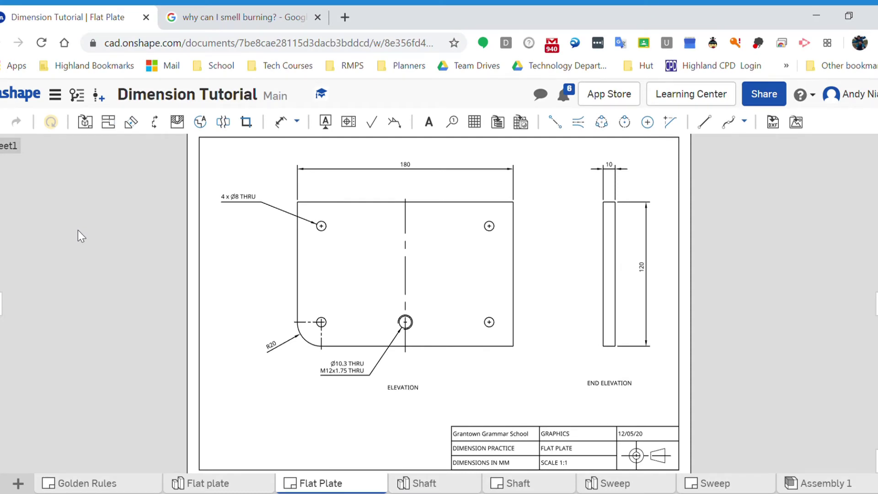
- Glance at the Golden Rules and Flat Plate sheets, then switch to the Shaft drawing
{"action": "left_click", "coordinate": [108, 484]}
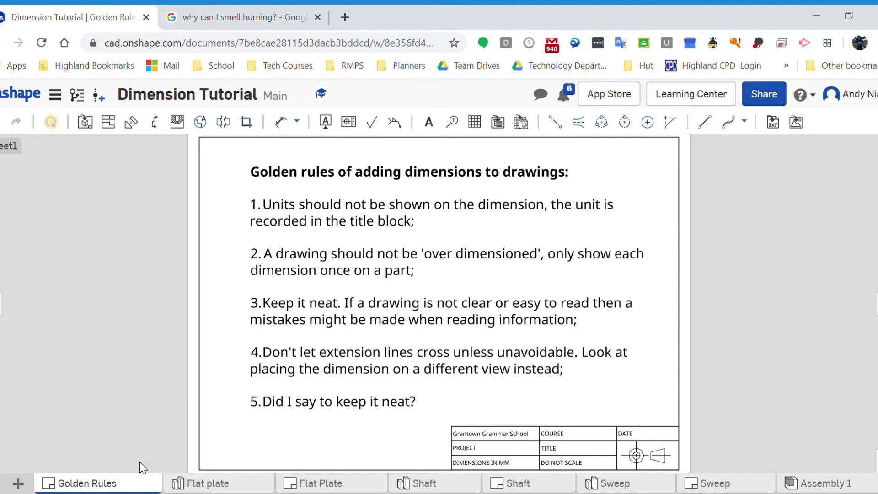
{"action": "left_click", "coordinate": [302, 484]}
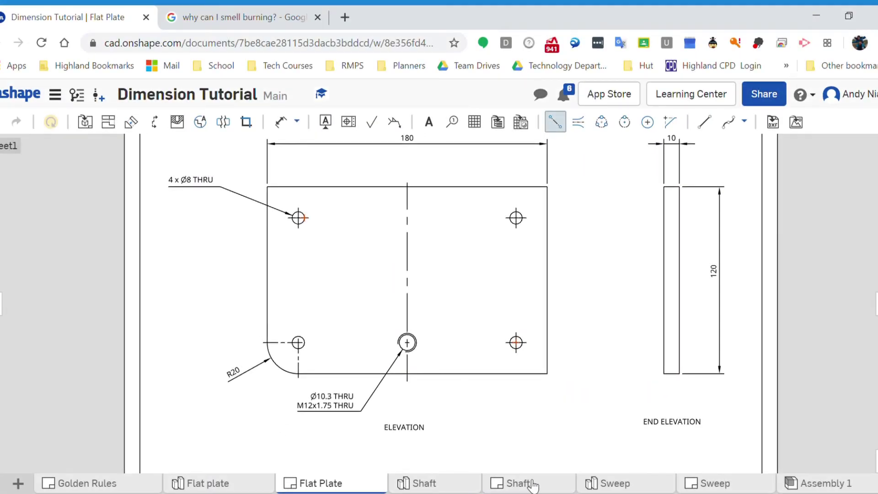
{"action": "left_click", "coordinate": [525, 483]}
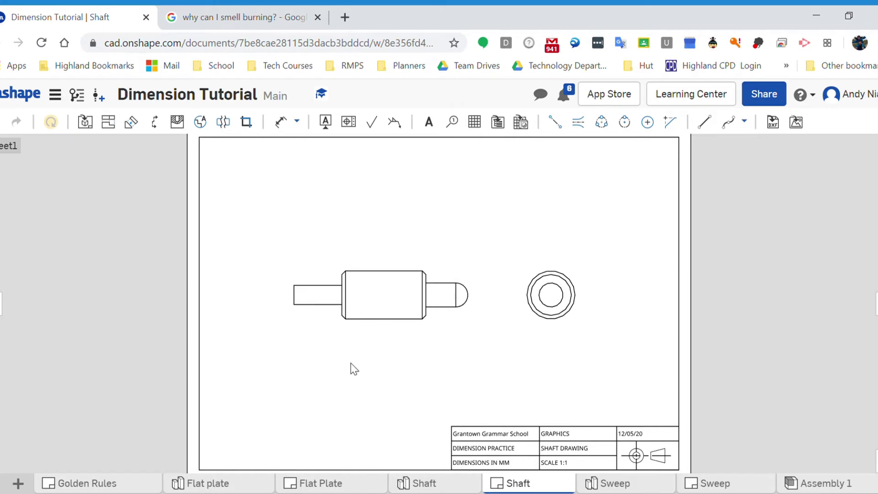
- Zoom in on the loaded shaft side view and circular end view
{"action": "scroll", "coordinate": [355, 361], "scroll_direction": "up", "scroll_amount": 2}
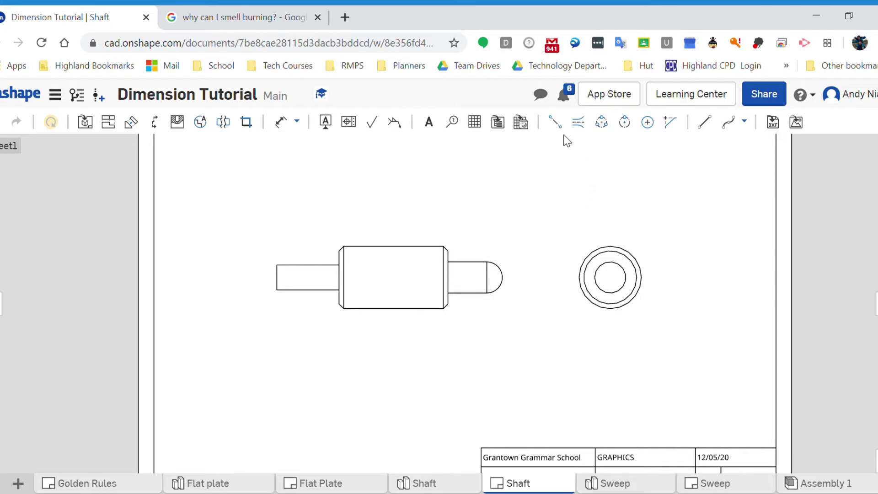
- Add a centre line along the shaft's axis from its left end to its right end
{"action": "left_click", "coordinate": [555, 122]}
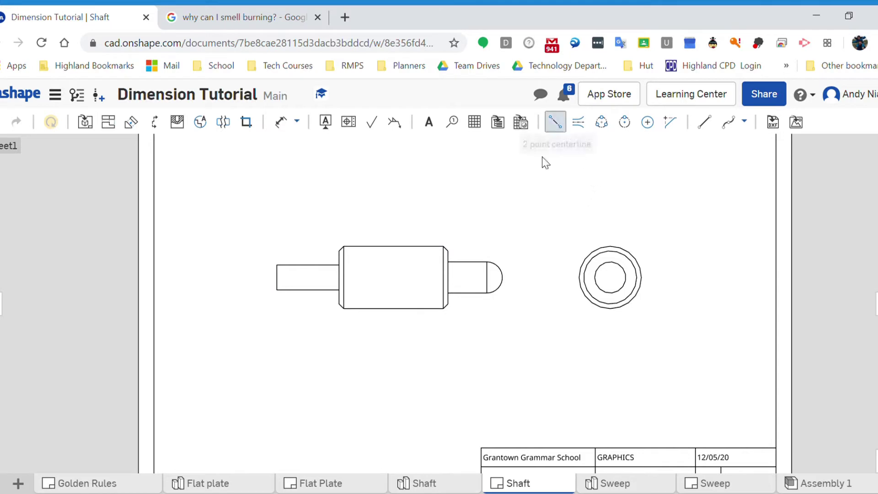
{"action": "left_click", "coordinate": [282, 280]}
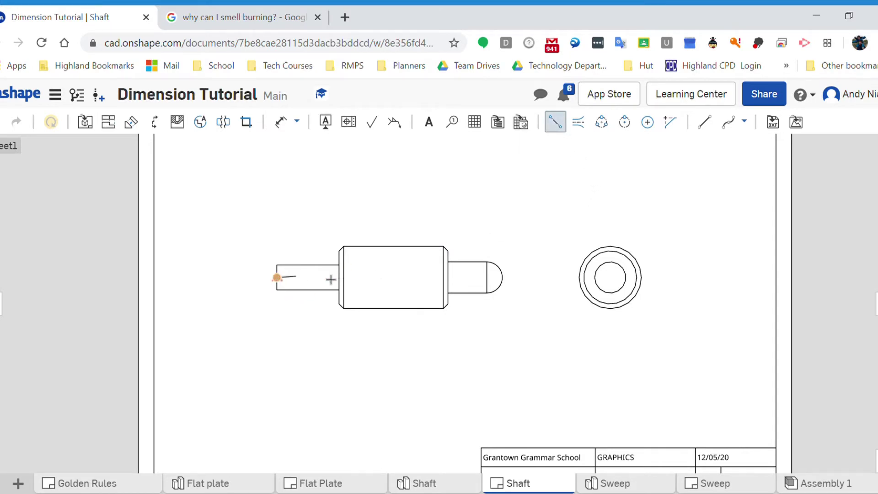
{"action": "left_click", "coordinate": [508, 283]}
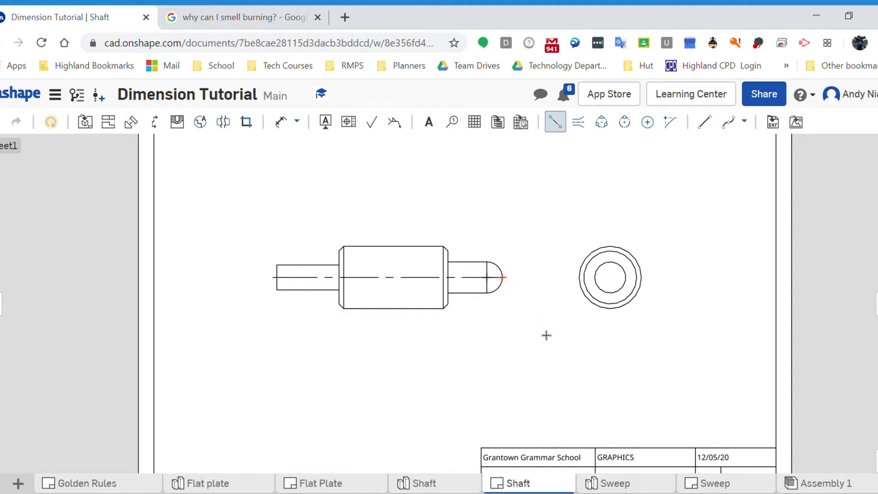
{"action": "scroll", "coordinate": [489, 319], "scroll_direction": "up", "scroll_amount": 2}
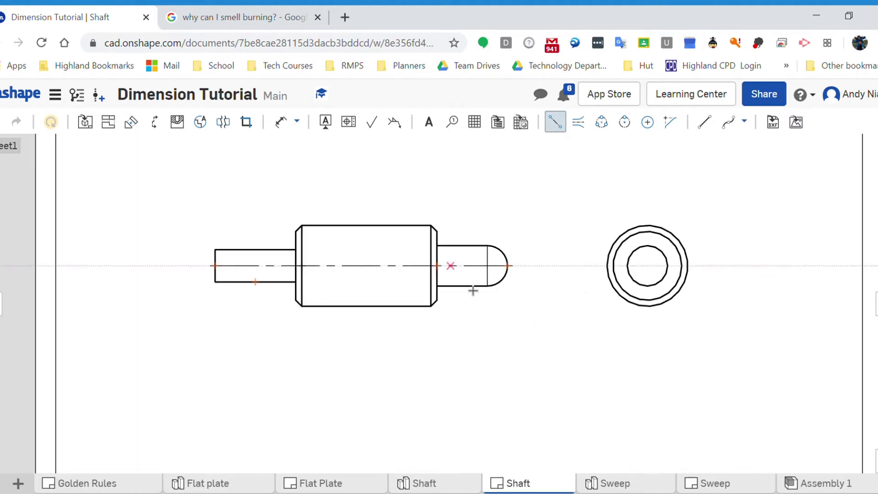
{"action": "scroll", "coordinate": [602, 198], "scroll_direction": "down", "scroll_amount": 2}
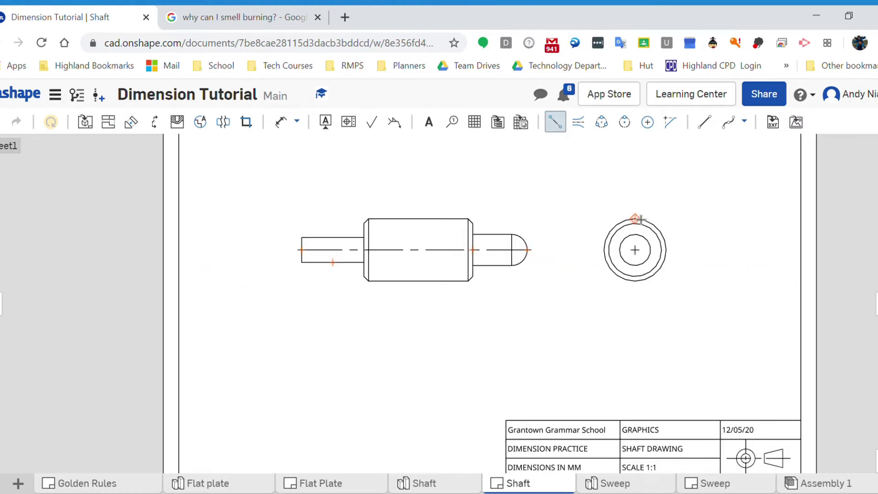
- Add vertical and horizontal centre lines crossing the circular end view
{"action": "left_click", "coordinate": [635, 280]}
{"action": "scroll", "coordinate": [674, 264], "scroll_direction": "up", "scroll_amount": 2}
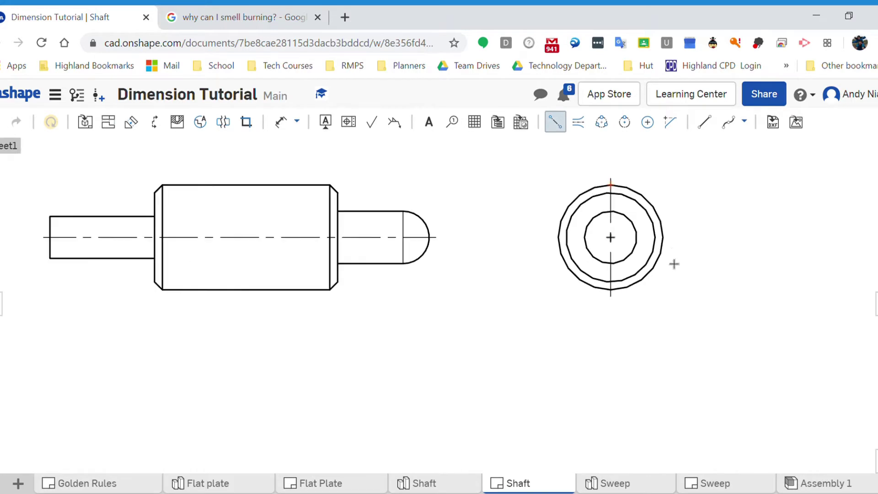
{"action": "left_click", "coordinate": [663, 237]}
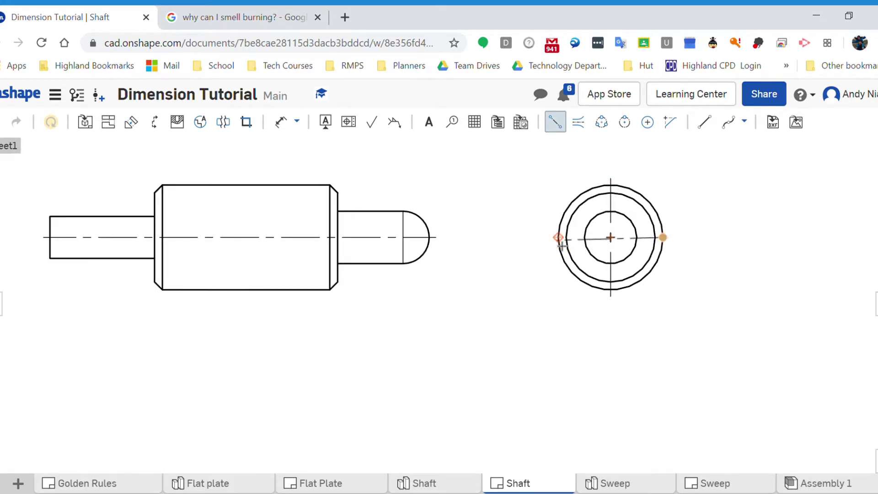
{"action": "key", "text": "Escape"}
{"action": "scroll", "coordinate": [531, 348], "scroll_direction": "down", "scroll_amount": 1}
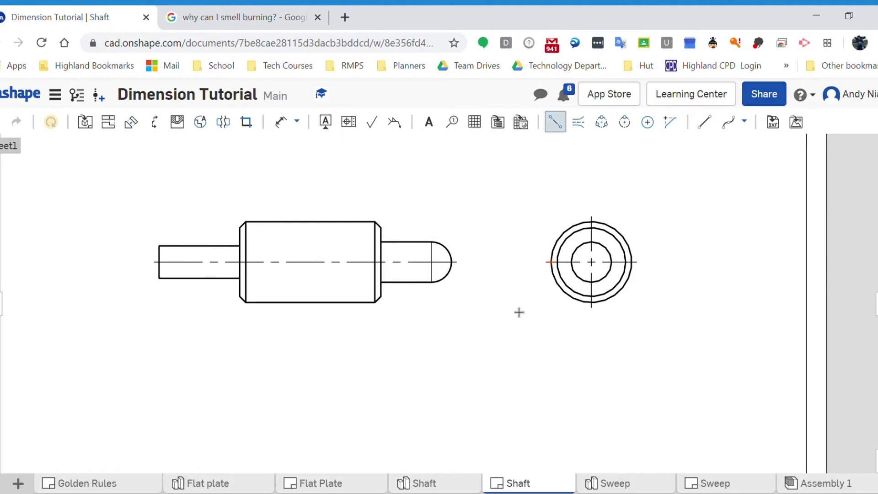
{"action": "scroll", "coordinate": [519, 310], "scroll_direction": "down", "scroll_amount": 1}
{"action": "middle_click_drag", "start_coordinate": [322, 355], "coordinate": [365, 351]}
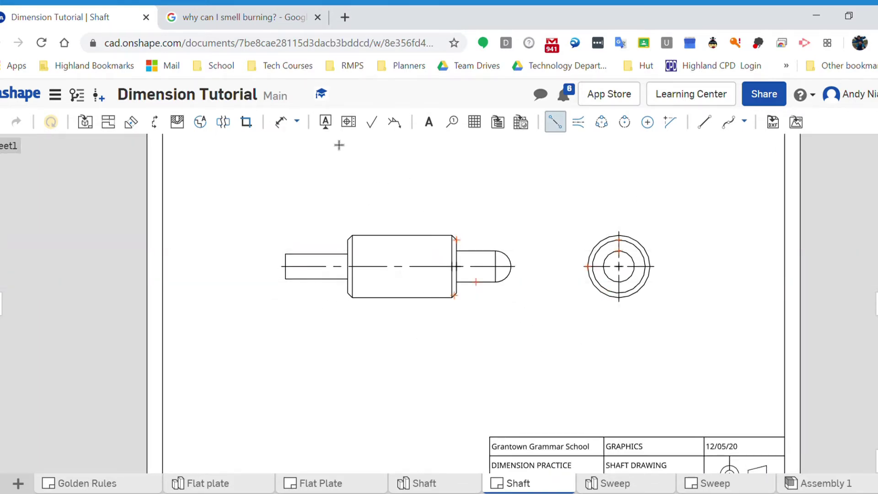
- Dimension the end view's outer and inner circles as Ø40 and Ø20
{"action": "left_click", "coordinate": [282, 122]}
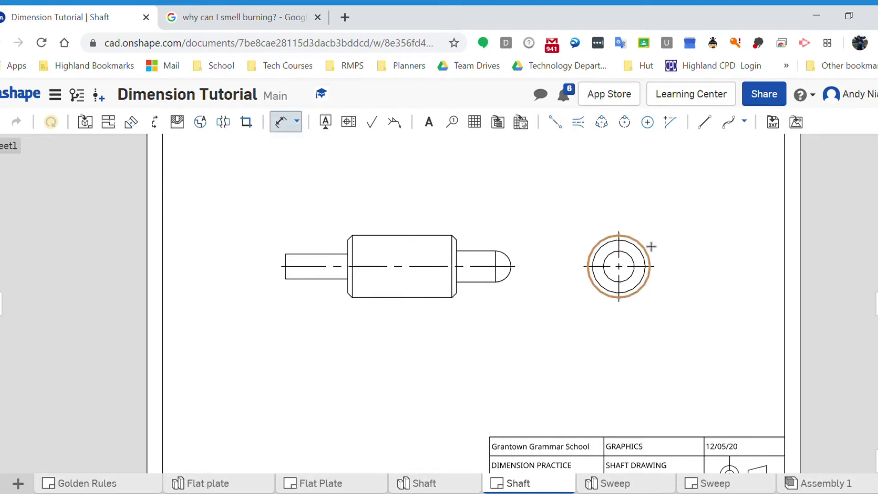
{"action": "left_click", "coordinate": [666, 224]}
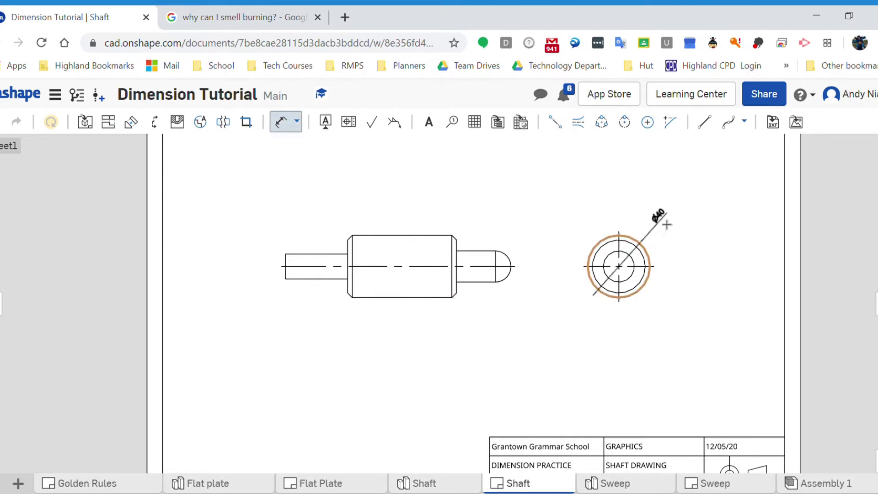
{"action": "left_click", "coordinate": [674, 227]}
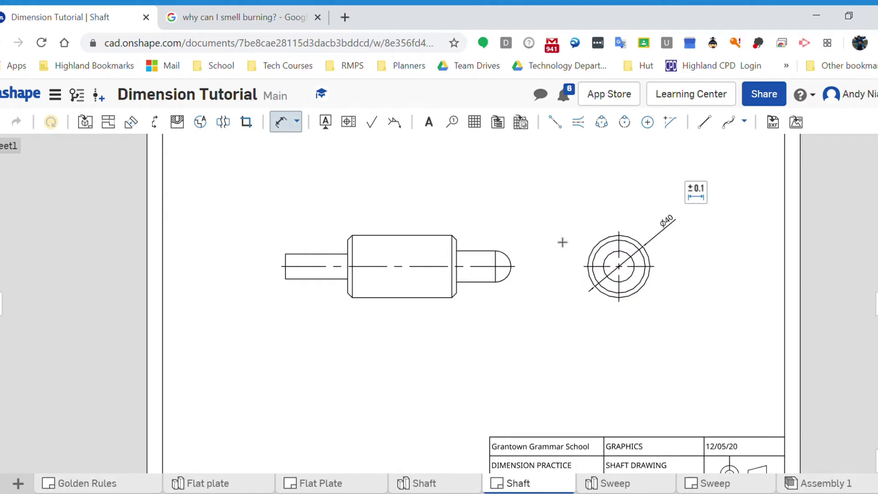
{"action": "scroll", "coordinate": [506, 280], "scroll_direction": "up", "scroll_amount": 1}
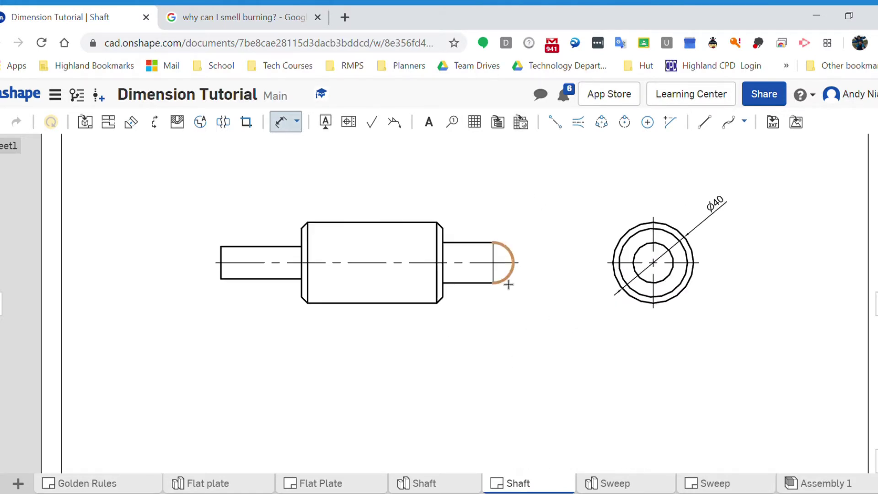
{"action": "scroll", "coordinate": [505, 280], "scroll_direction": "up", "scroll_amount": 1}
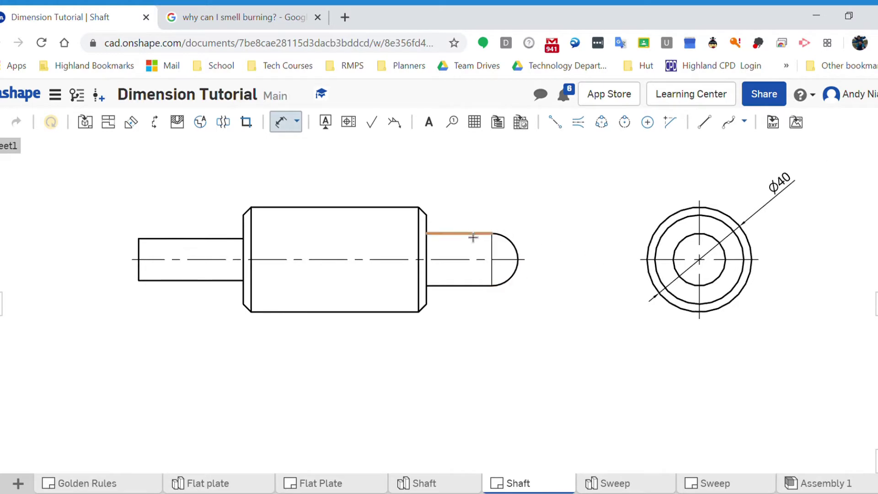
{"action": "left_click", "coordinate": [680, 247]}
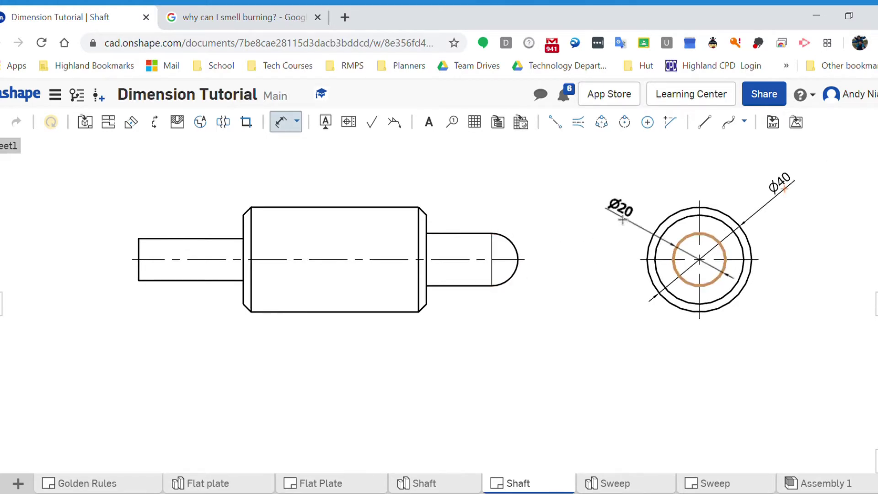
{"action": "left_click", "coordinate": [624, 218]}
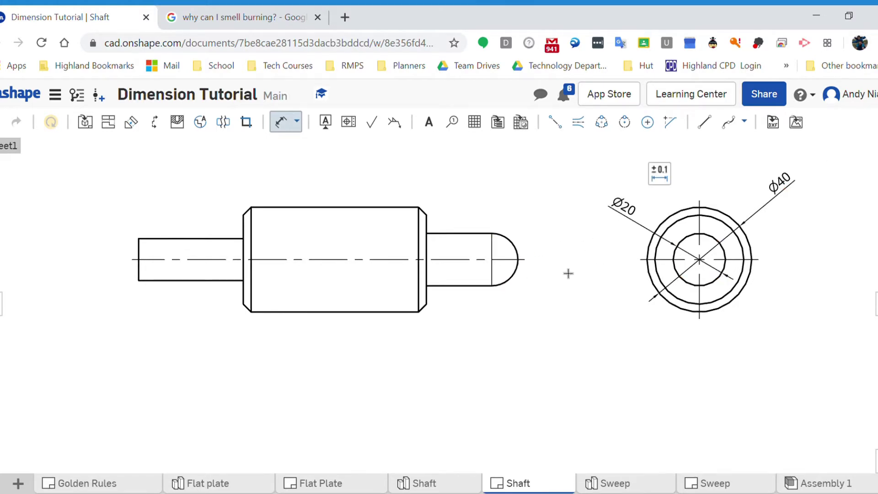
- Add an R10 radius dimension to the shaft's rounded end, then view the Shaft part studio
{"action": "left_click", "coordinate": [520, 247]}
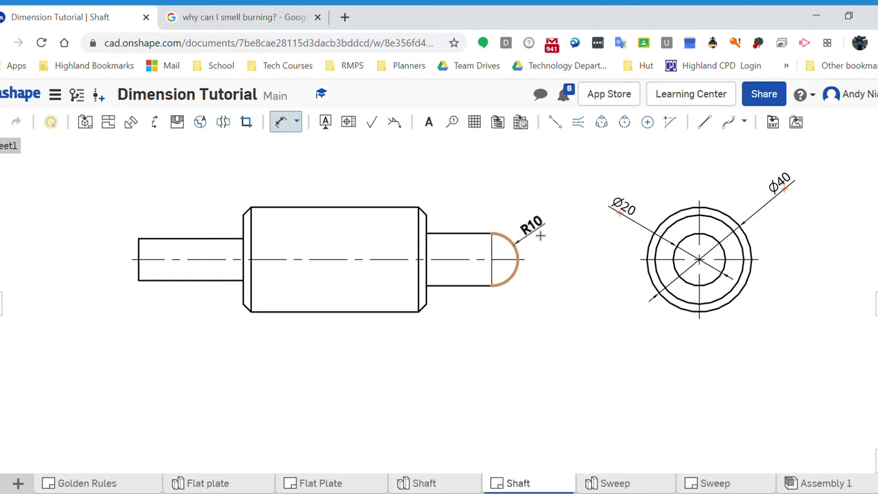
{"action": "left_click", "coordinate": [540, 235]}
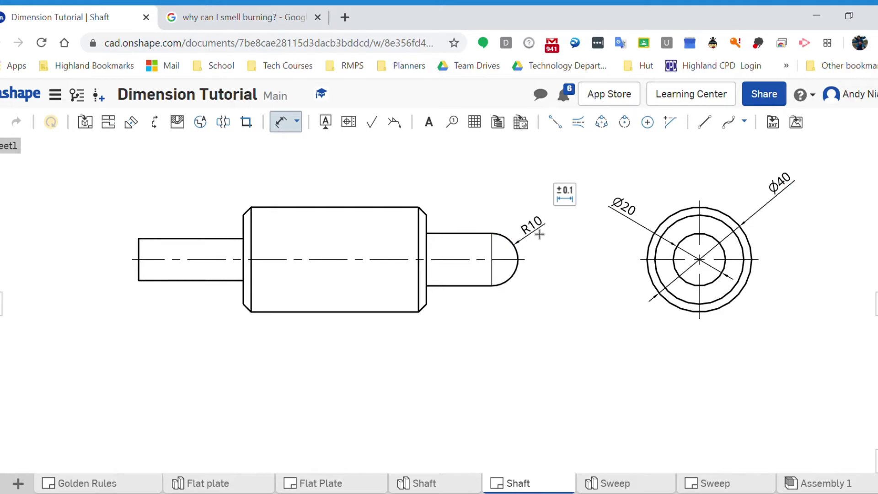
{"action": "left_click", "coordinate": [421, 484]}
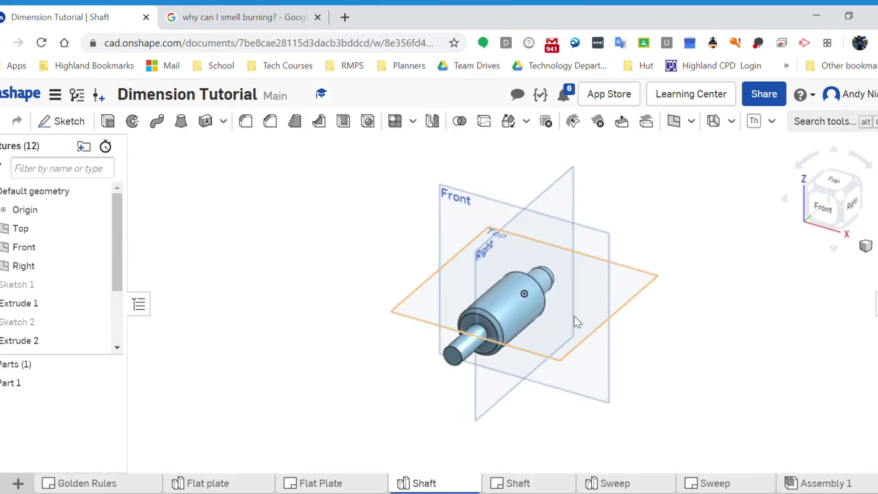
{"action": "right_click_drag", "start_coordinate": [574, 315], "coordinate": [521, 421]}
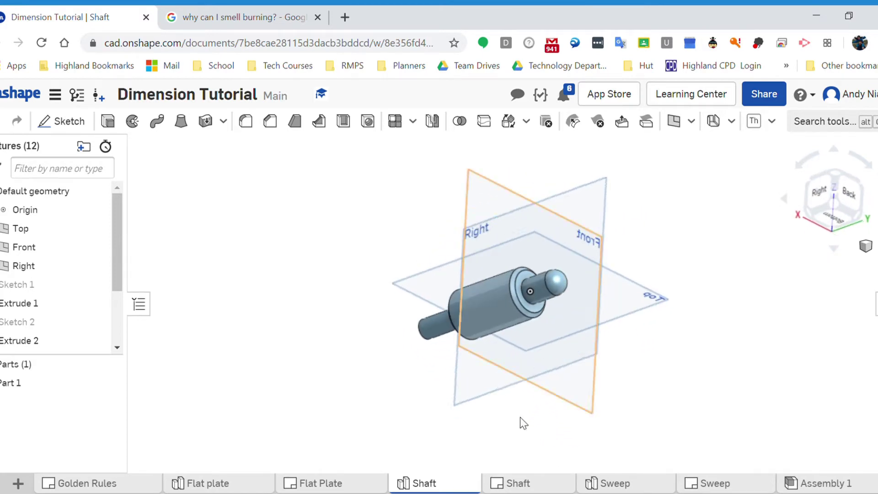
{"action": "left_click", "coordinate": [541, 488]}
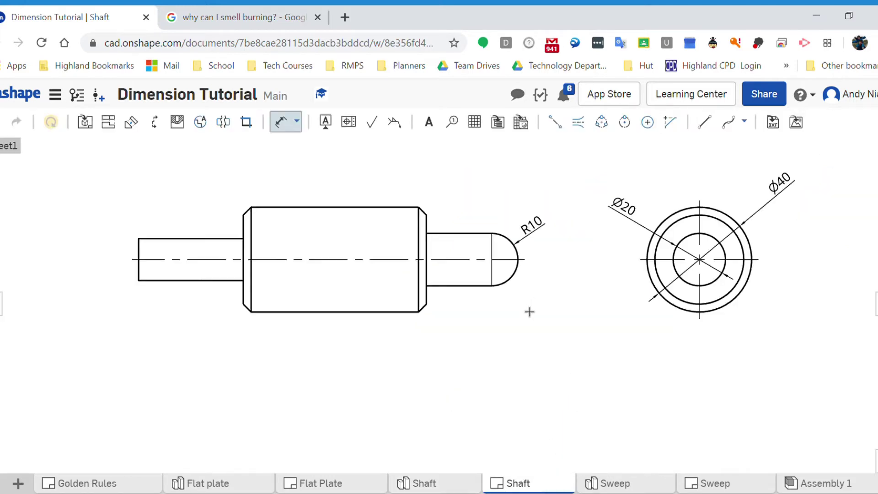
- Insert an S before R in the R10 dimension's prefix so it reads SR10
{"action": "scroll", "coordinate": [533, 224], "scroll_direction": "up", "scroll_amount": 2}
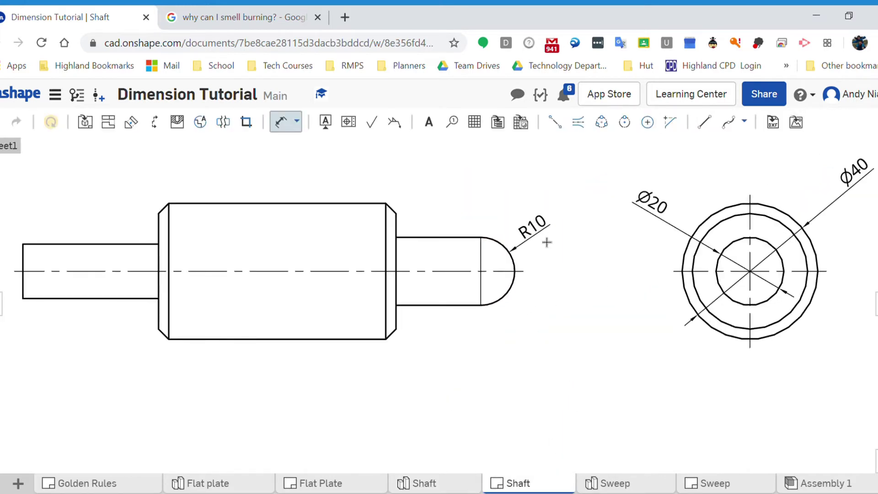
{"action": "key", "text": "Escape"}
{"action": "left_click", "coordinate": [519, 289]}
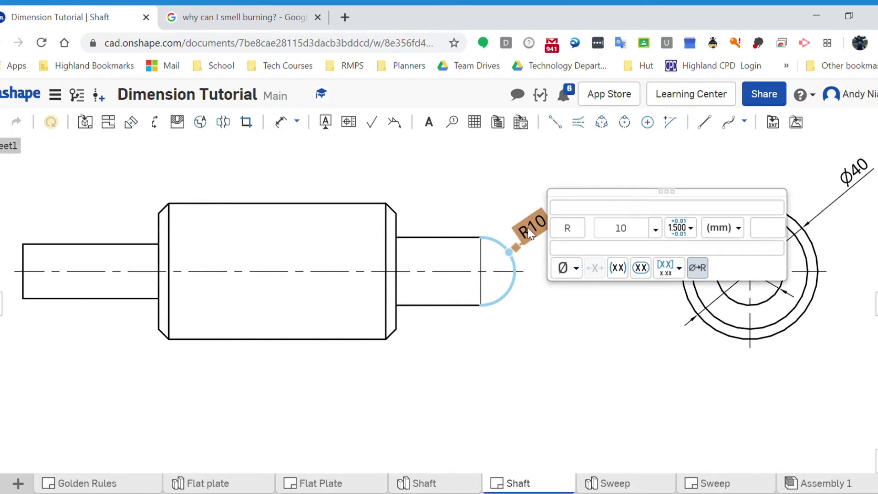
{"action": "left_click", "coordinate": [570, 237]}
{"action": "left_click", "coordinate": [579, 268]}
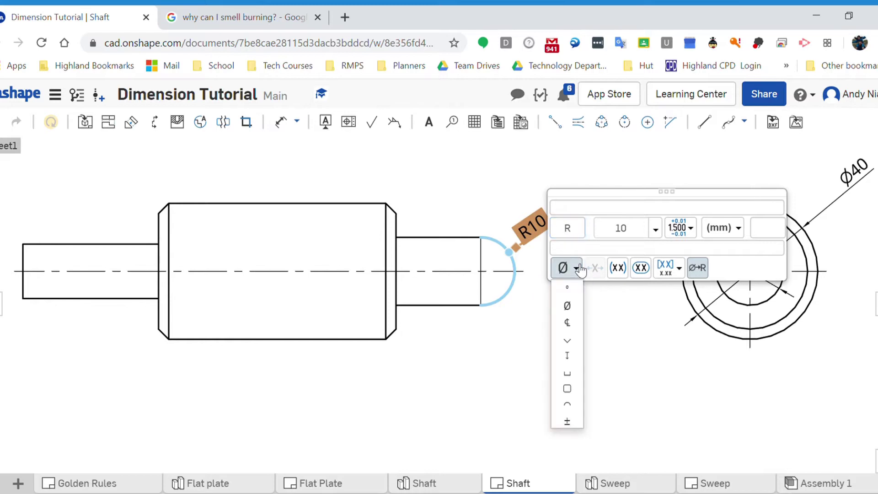
{"action": "double_click", "coordinate": [575, 234]}
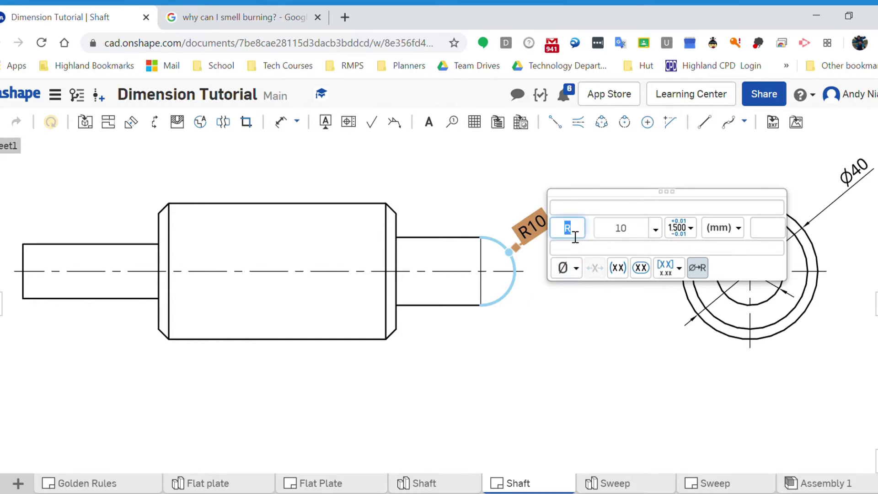
{"action": "left_click", "coordinate": [577, 240]}
{"action": "type", "text": "S"}
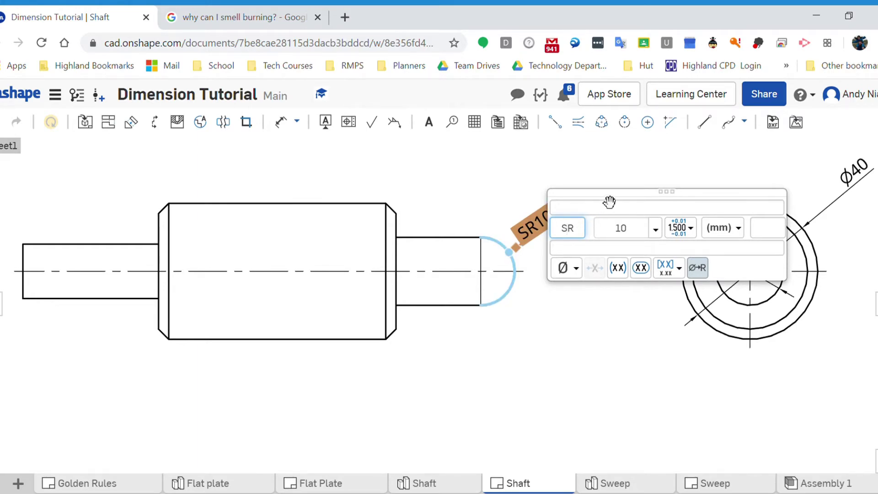
{"action": "left_click_drag", "start_coordinate": [611, 207], "coordinate": [617, 263]}
{"action": "left_click", "coordinate": [596, 265]}
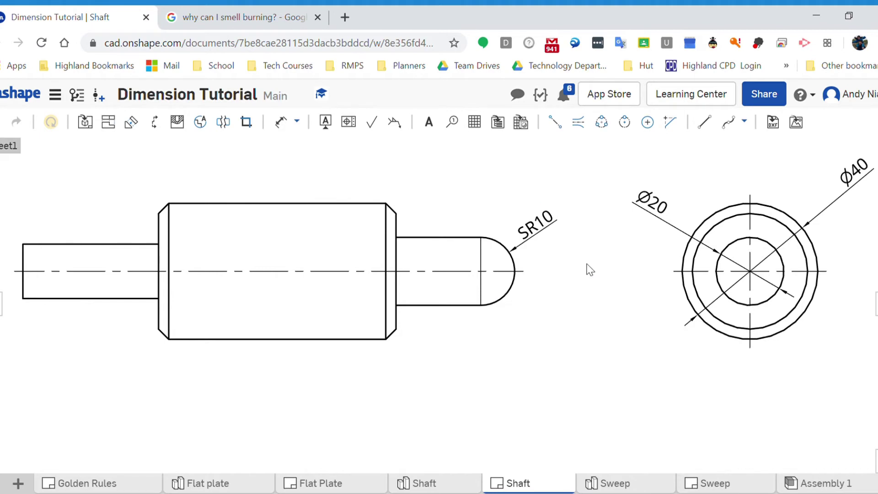
- Move the SR10 label further out along its leader and delete the Ø20 end-view dimension
{"action": "left_click_drag", "start_coordinate": [558, 234], "coordinate": [562, 223]}
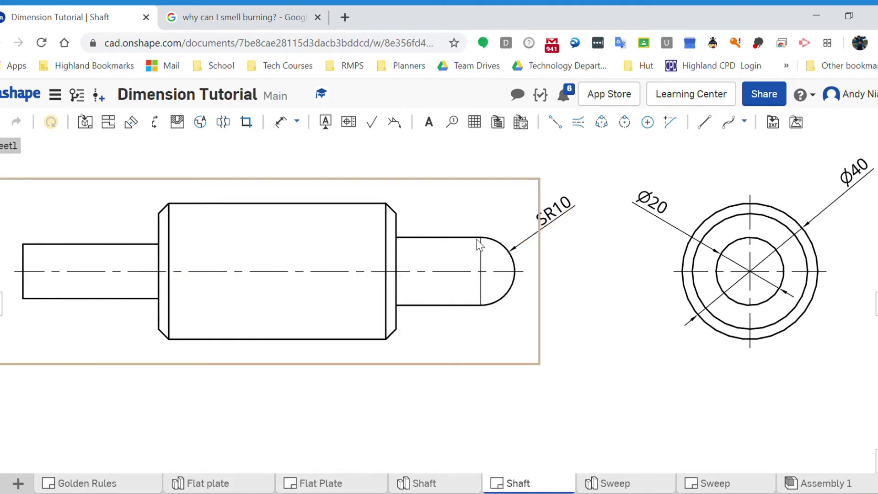
{"action": "left_click", "coordinate": [647, 218]}
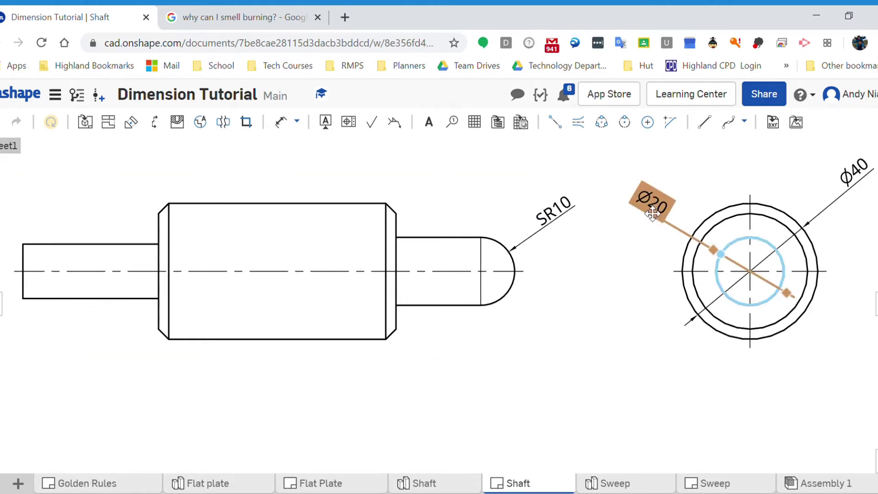
{"action": "key", "text": "Delete"}
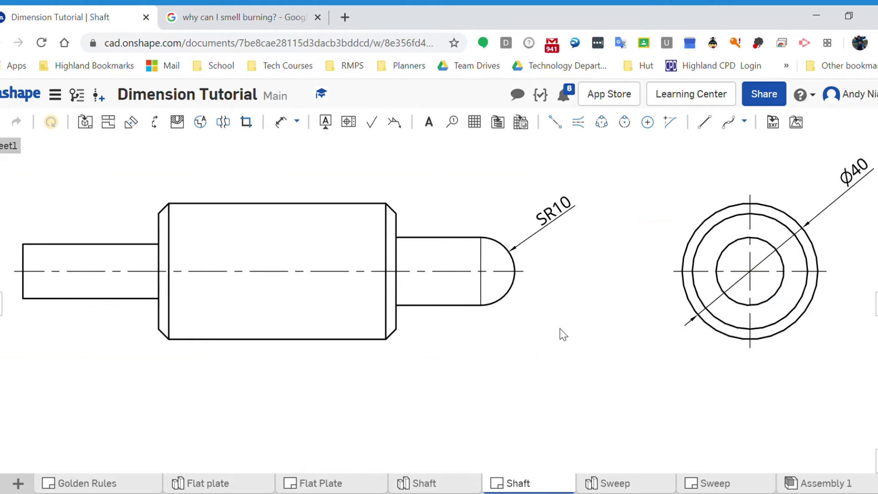
{"action": "scroll", "coordinate": [560, 328], "scroll_direction": "down", "scroll_amount": 3}
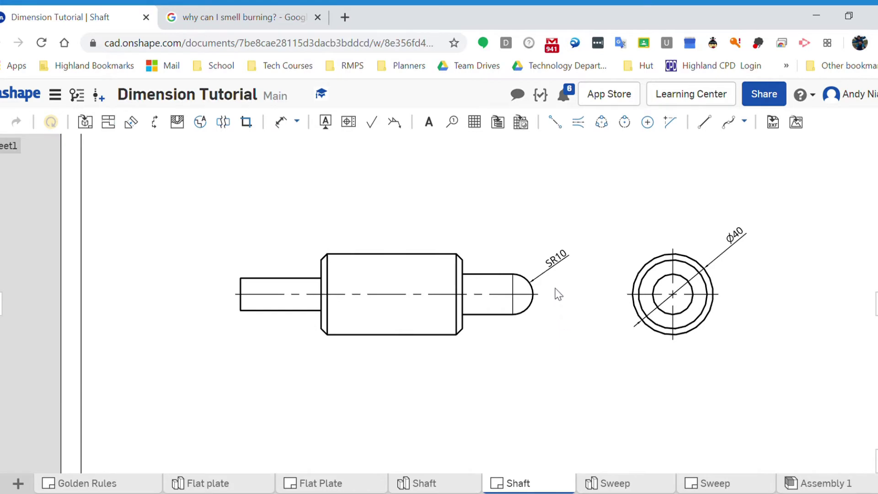
- Nudge SR10 outward and show hidden lines in the end view, revealing the dashed inner circle
{"action": "left_click_drag", "start_coordinate": [572, 256], "coordinate": [572, 246]}
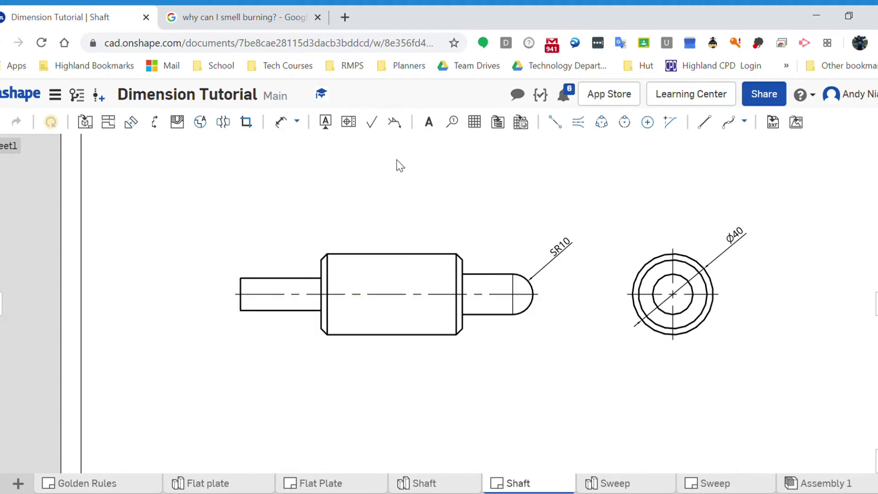
{"action": "right_click", "coordinate": [643, 245]}
{"action": "mouse_move", "coordinate": [671, 203]}
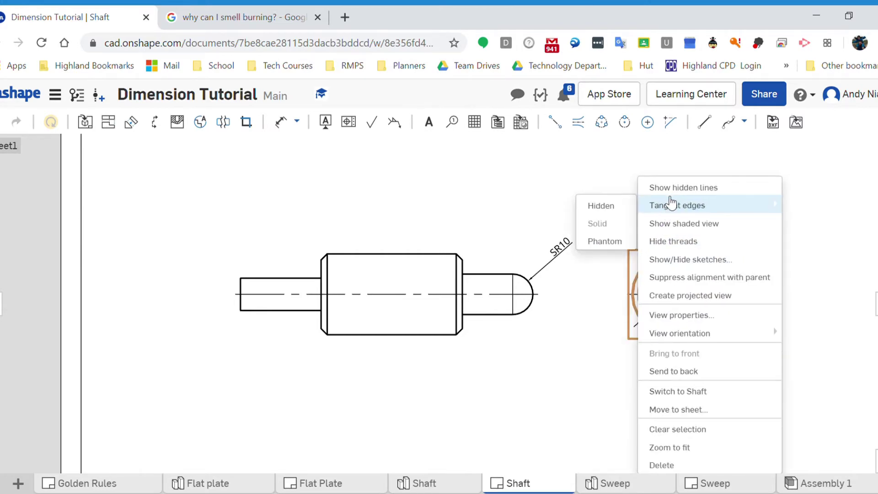
{"action": "left_click", "coordinate": [673, 187]}
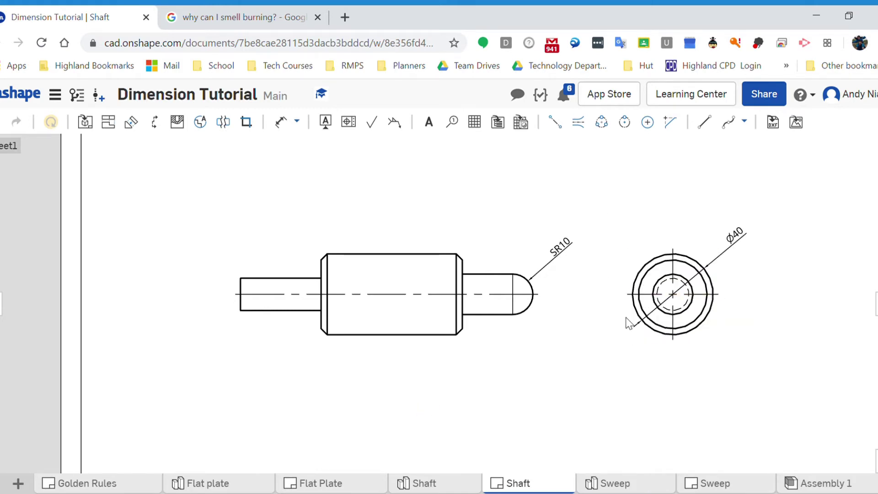
{"action": "scroll", "coordinate": [688, 292], "scroll_direction": "up", "scroll_amount": 3}
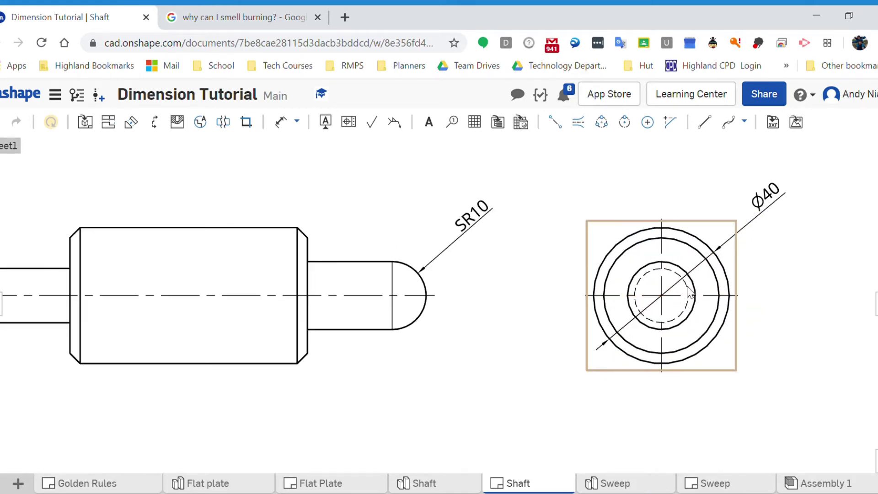
{"action": "scroll", "coordinate": [689, 293], "scroll_direction": "down", "scroll_amount": 3}
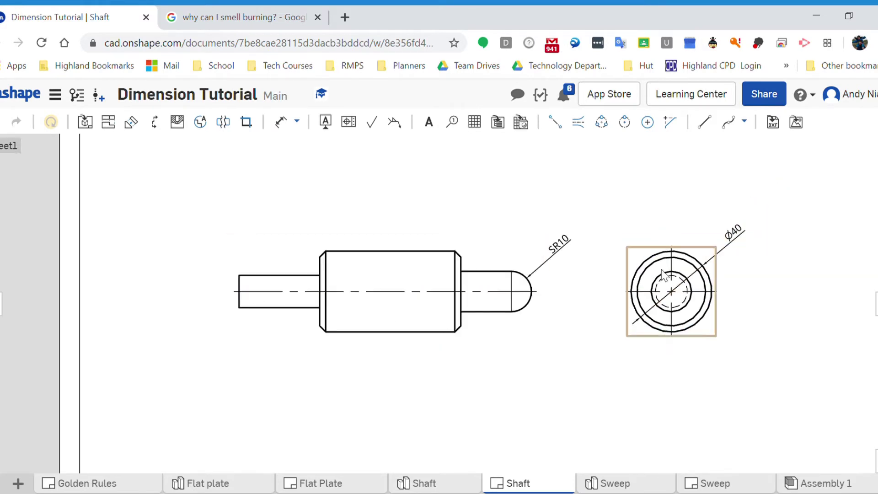
{"action": "scroll", "coordinate": [688, 292], "scroll_direction": "up", "scroll_amount": 2}
{"action": "scroll", "coordinate": [687, 293], "scroll_direction": "down", "scroll_amount": 2}
- Dimension the shaft's small left end as 16, placed left of the shaft
{"action": "left_click", "coordinate": [281, 121]}
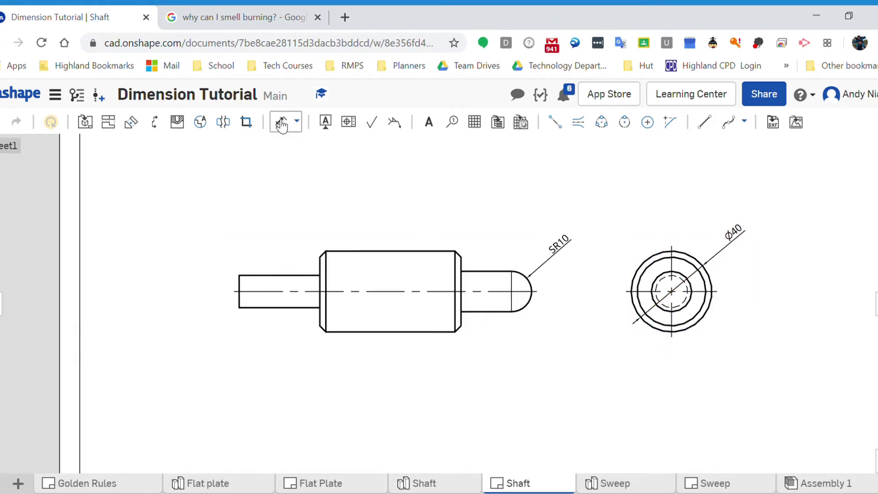
{"action": "left_click", "coordinate": [238, 286]}
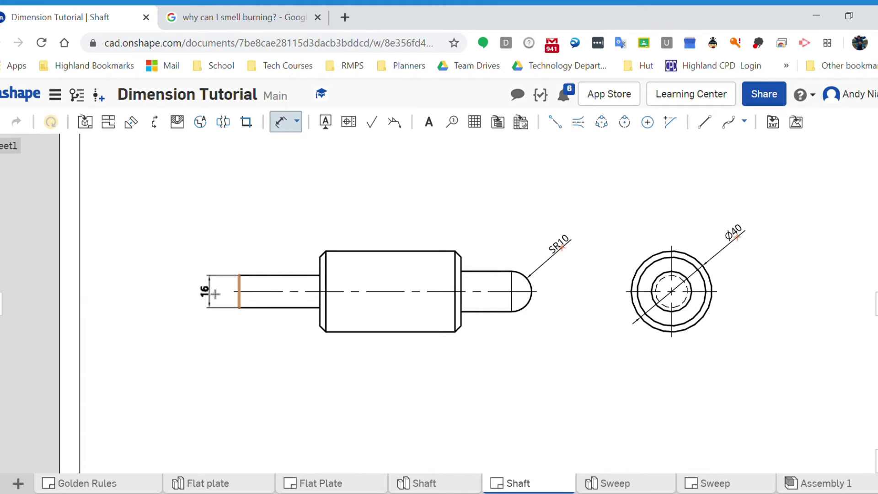
{"action": "left_click", "coordinate": [215, 293]}
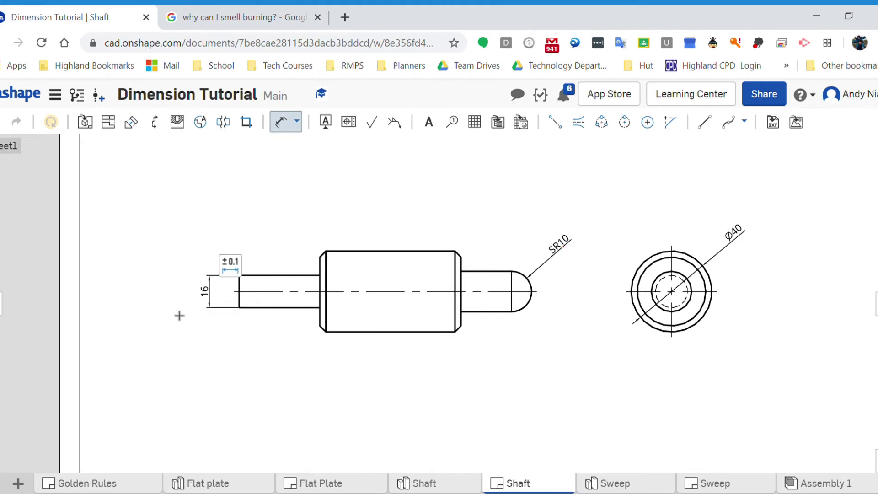
{"action": "scroll", "coordinate": [179, 316], "scroll_direction": "up", "scroll_amount": 2}
{"action": "key", "text": "Escape"}
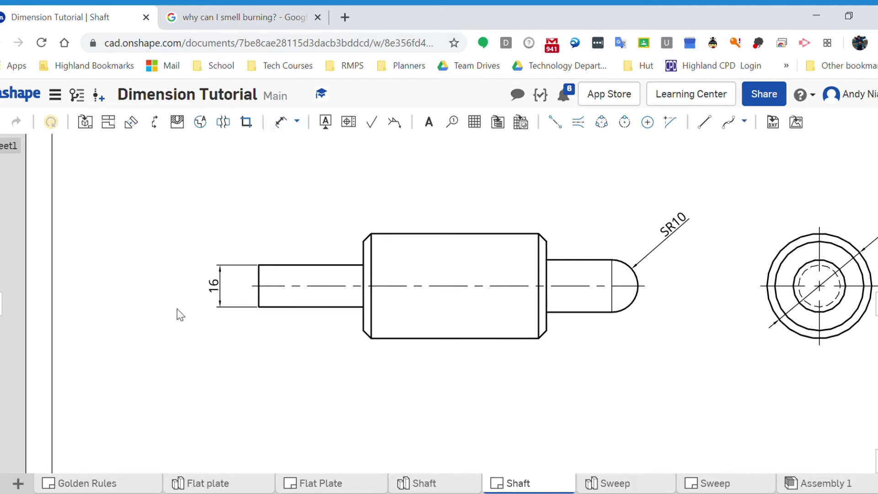
- Add the diameter symbol to the 16 dimension so it reads Ø16
{"action": "left_click", "coordinate": [215, 288]}
{"action": "double_click", "coordinate": [219, 291]}
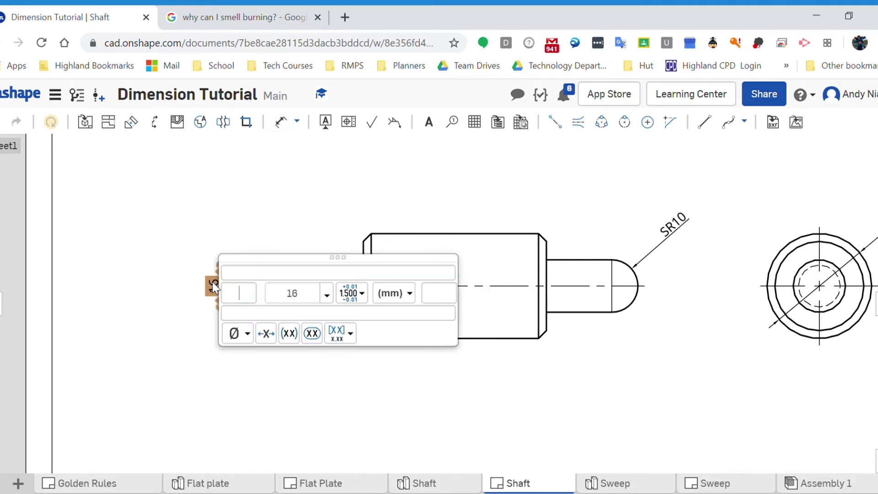
{"action": "left_click_drag", "start_coordinate": [261, 268], "coordinate": [325, 312]}
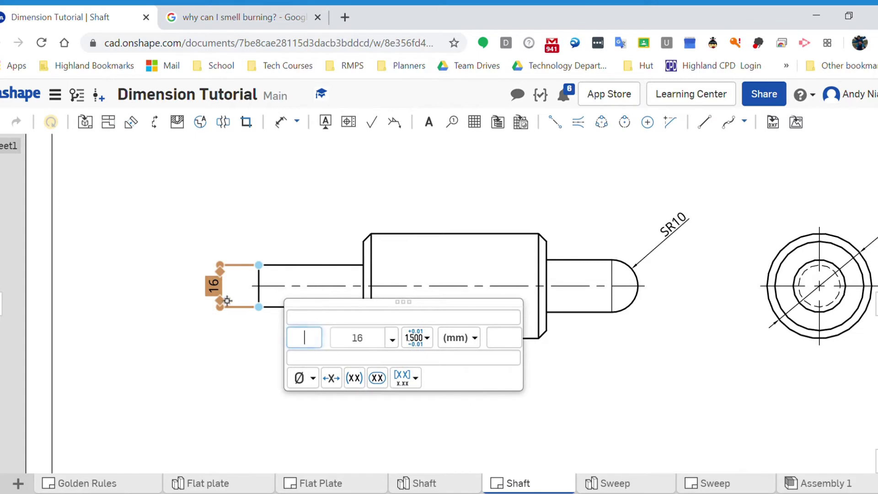
{"action": "left_click", "coordinate": [316, 378]}
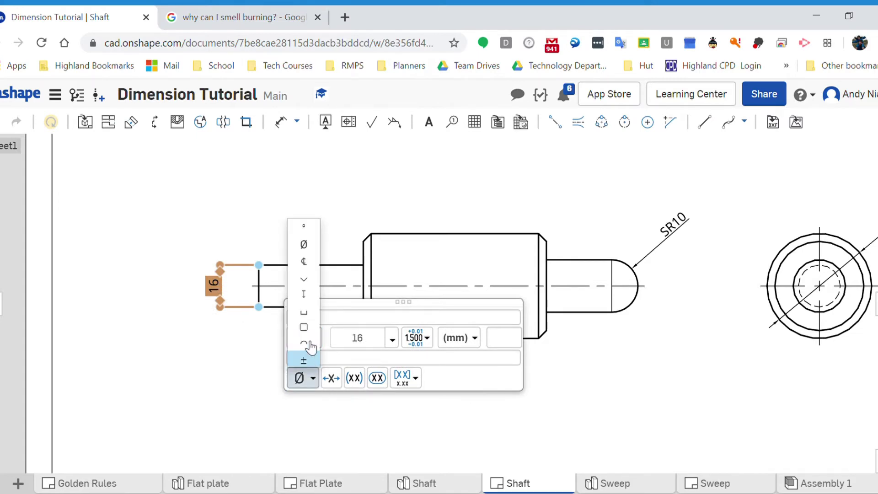
{"action": "left_click", "coordinate": [304, 244]}
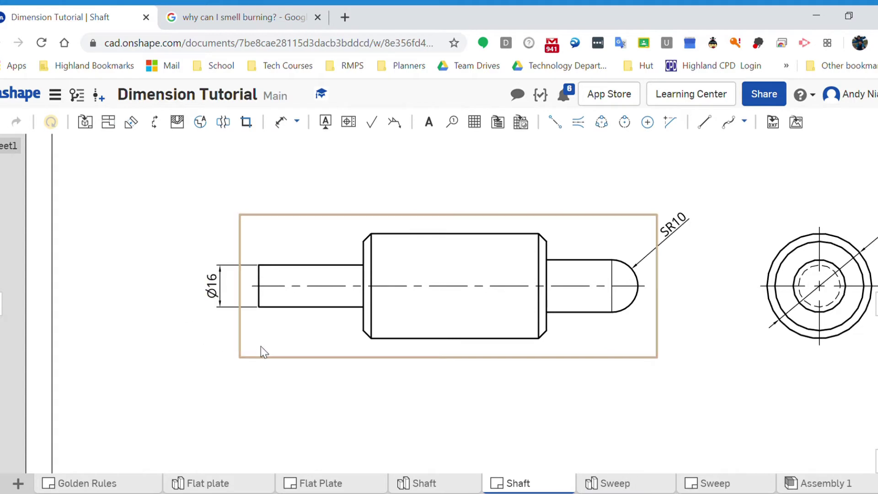
{"action": "scroll", "coordinate": [262, 346], "scroll_direction": "down", "scroll_amount": 2}
- Add a 40 length dimension from the left end to the shoulder, below the shaft
{"action": "scroll", "coordinate": [262, 346], "scroll_direction": "down", "scroll_amount": 2}
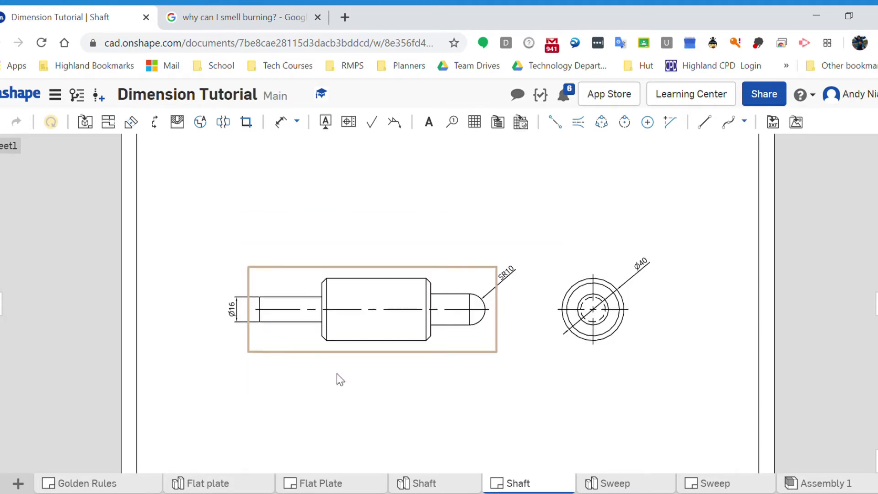
{"action": "scroll", "coordinate": [324, 380], "scroll_direction": "down", "scroll_amount": 1}
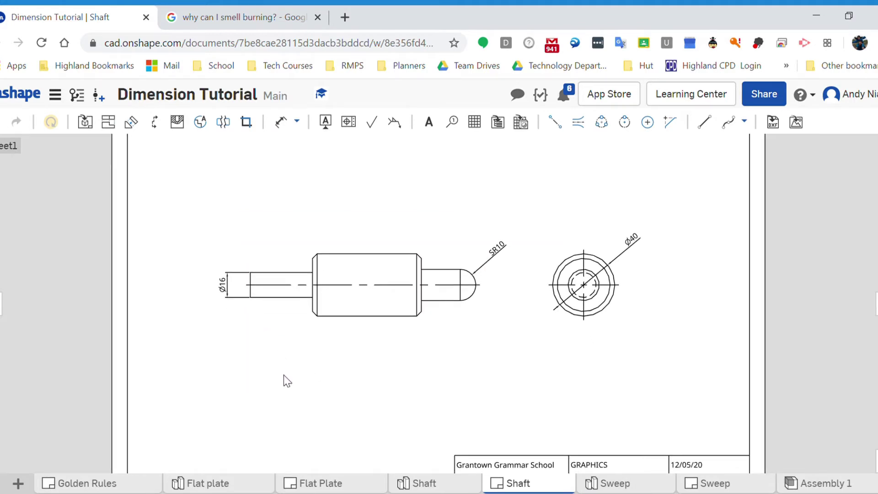
{"action": "left_click", "coordinate": [281, 122]}
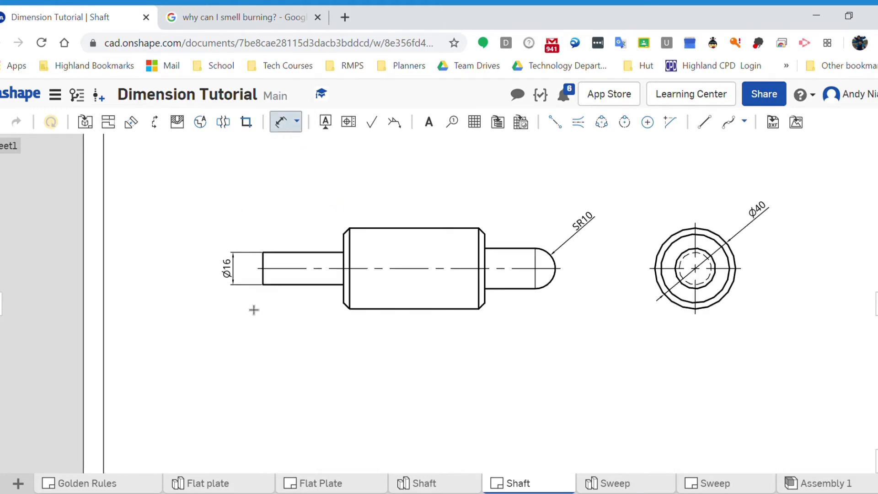
{"action": "left_click", "coordinate": [251, 284]}
{"action": "scroll", "coordinate": [270, 323], "scroll_direction": "up", "scroll_amount": 2}
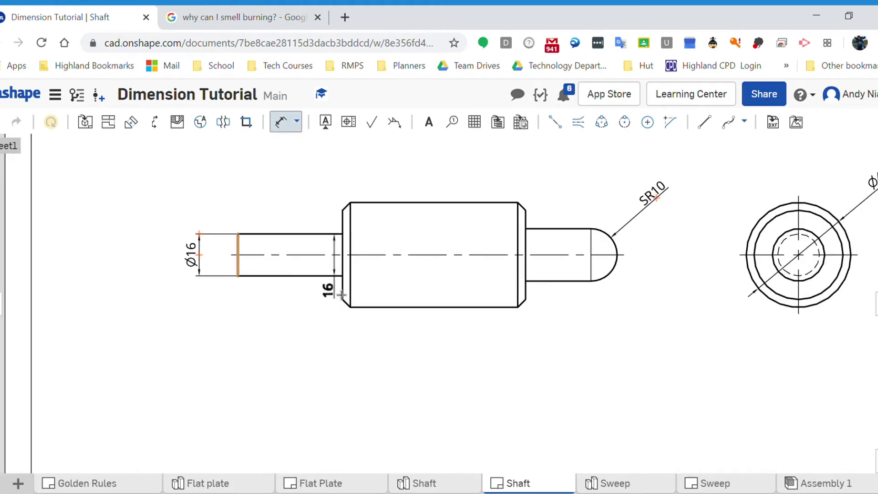
{"action": "left_click", "coordinate": [343, 295]}
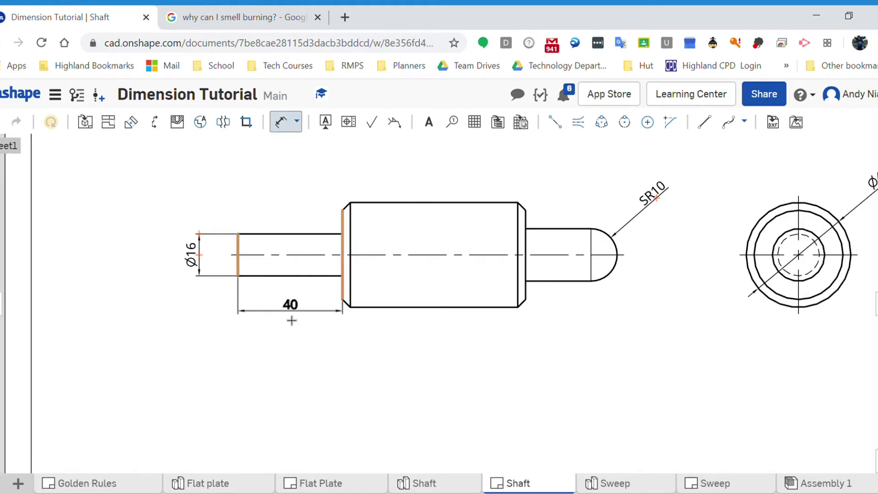
{"action": "left_click", "coordinate": [297, 359]}
{"action": "key", "text": "Escape"}
- Add 70 and 25 length dimensions in line with 40, cancelling a stray 34 dimension
{"action": "left_click", "coordinate": [336, 304]}
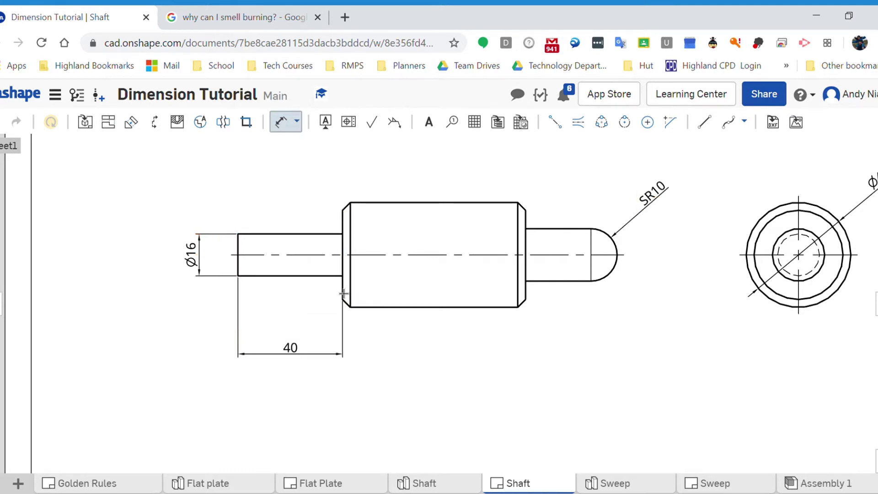
{"action": "left_click", "coordinate": [526, 294]}
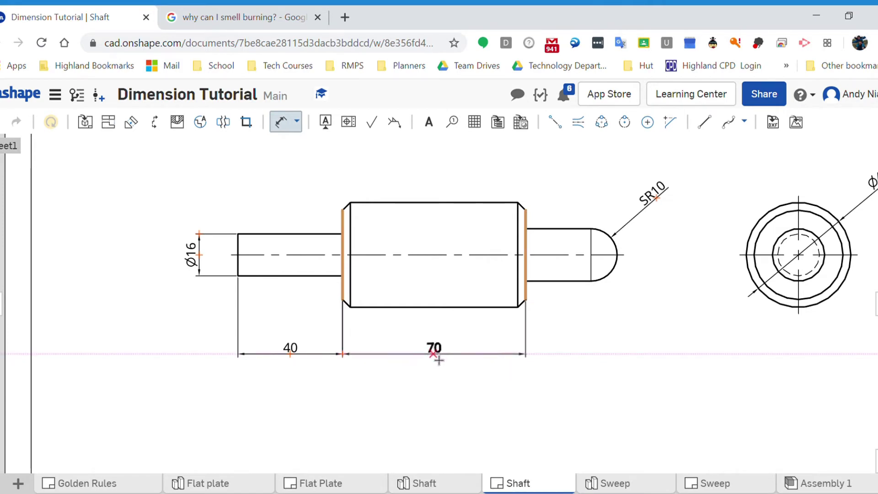
{"action": "left_click", "coordinate": [437, 360]}
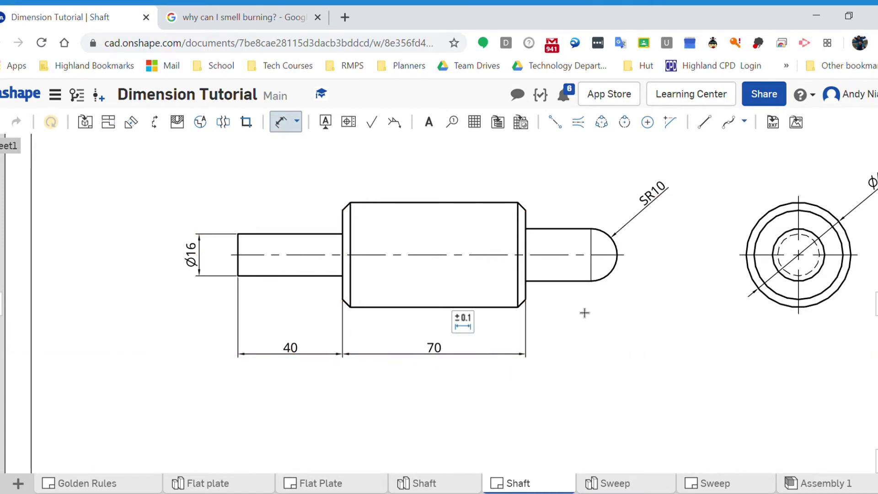
{"action": "left_click", "coordinate": [533, 275]}
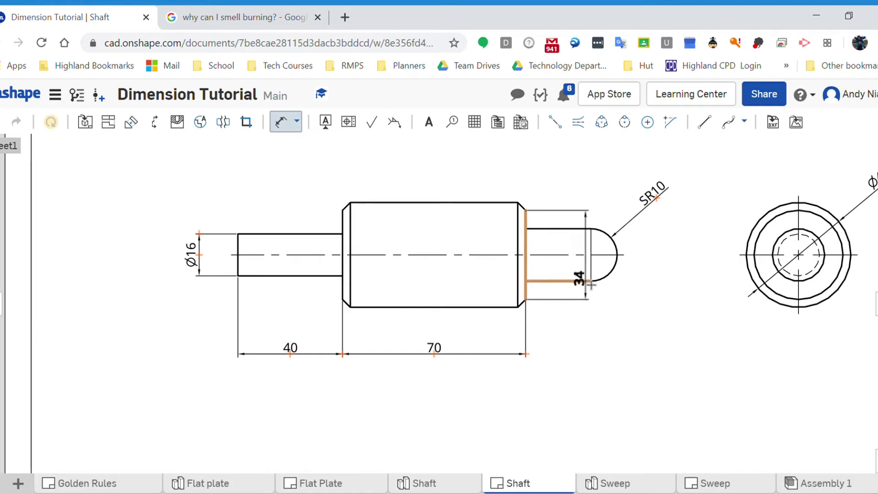
{"action": "key", "text": "Escape"}
{"action": "left_click", "coordinate": [572, 288]}
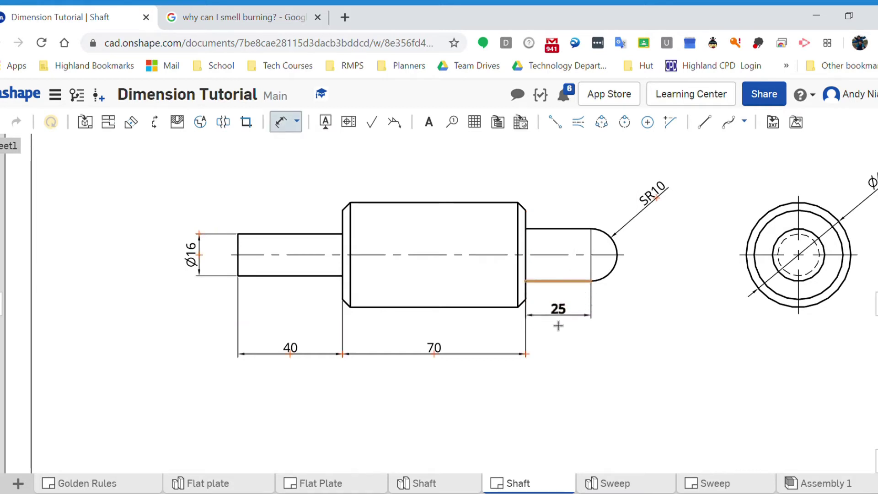
{"action": "left_click", "coordinate": [558, 358]}
{"action": "key", "text": "Escape"}
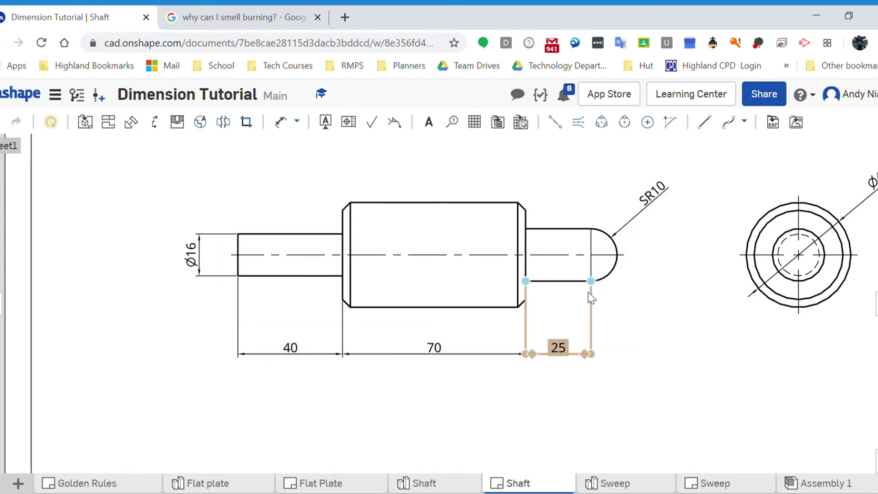
{"action": "scroll", "coordinate": [622, 329], "scroll_direction": "down", "scroll_amount": 3}
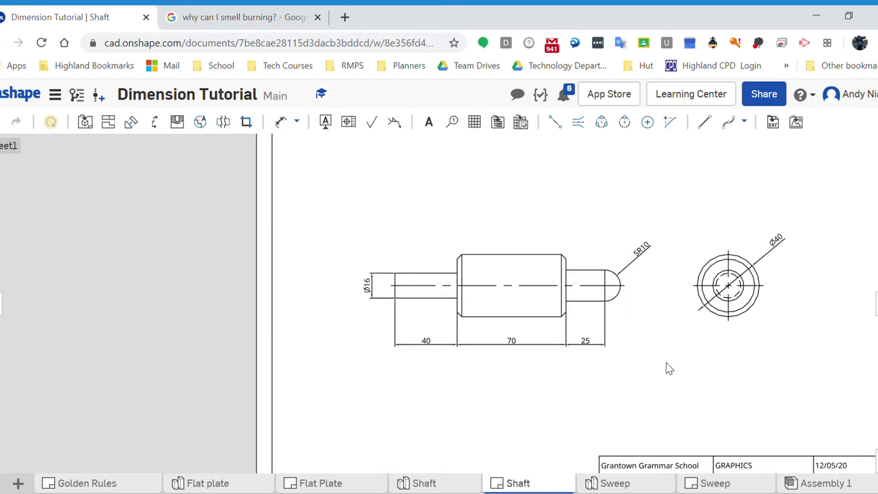
- Pan and zoom over the dimensioned shaft, then display the Dimension tool's list of types
{"action": "right_click_drag", "start_coordinate": [666, 362], "coordinate": [649, 370]}
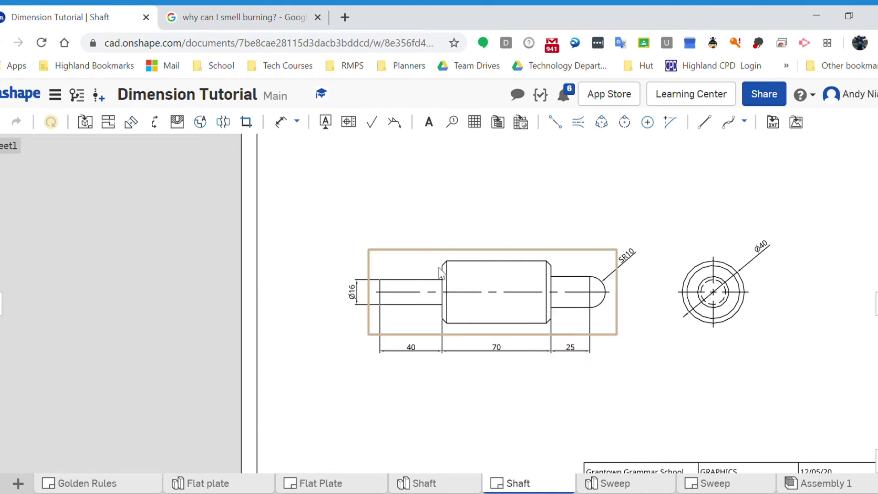
{"action": "scroll", "coordinate": [437, 267], "scroll_direction": "up", "scroll_amount": 3}
{"action": "scroll", "coordinate": [451, 272], "scroll_direction": "down", "scroll_amount": 3}
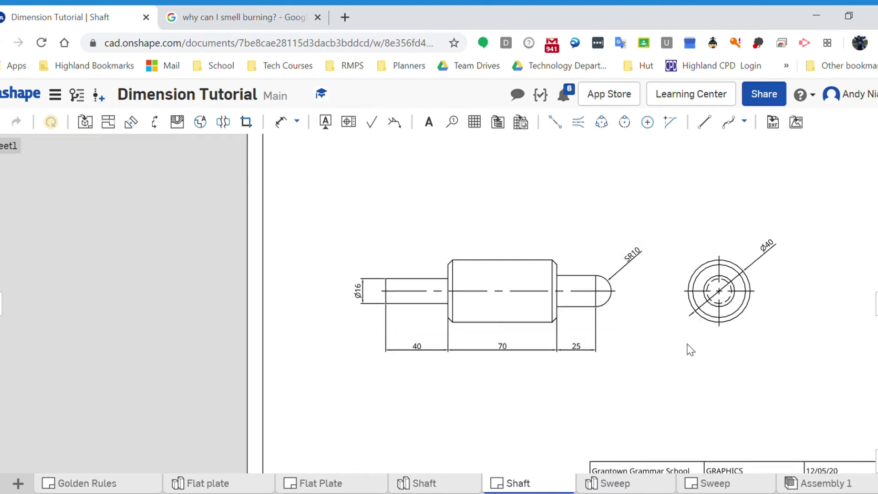
{"action": "scroll", "coordinate": [430, 213], "scroll_direction": "up", "scroll_amount": 1}
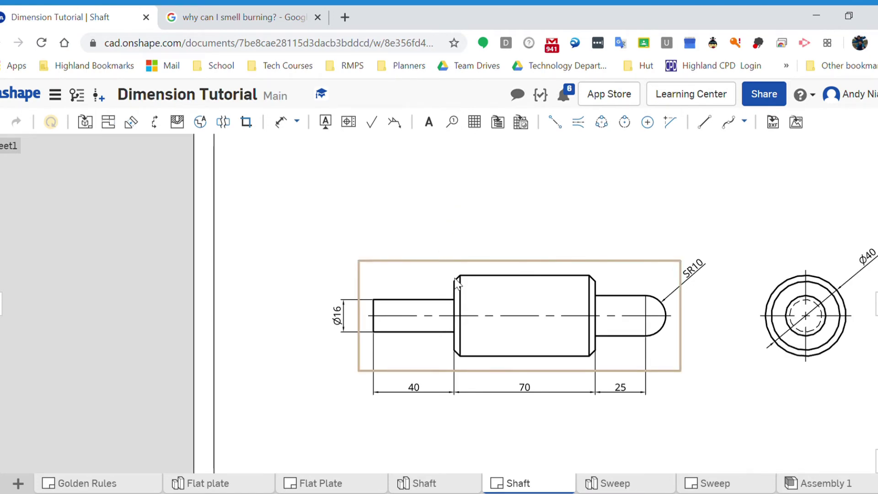
{"action": "scroll", "coordinate": [460, 286], "scroll_direction": "up", "scroll_amount": 1}
{"action": "scroll", "coordinate": [460, 286], "scroll_direction": "down", "scroll_amount": 1}
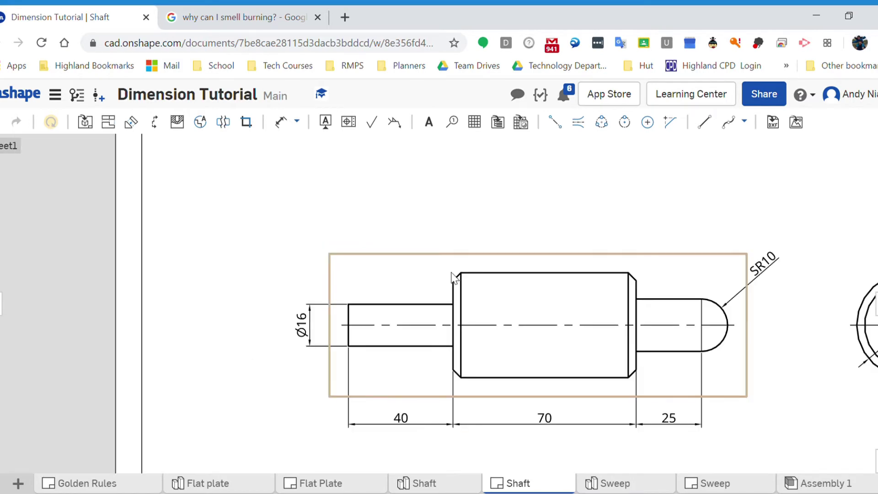
{"action": "scroll", "coordinate": [460, 286], "scroll_direction": "up", "scroll_amount": 3}
{"action": "scroll", "coordinate": [459, 286], "scroll_direction": "down", "scroll_amount": 3}
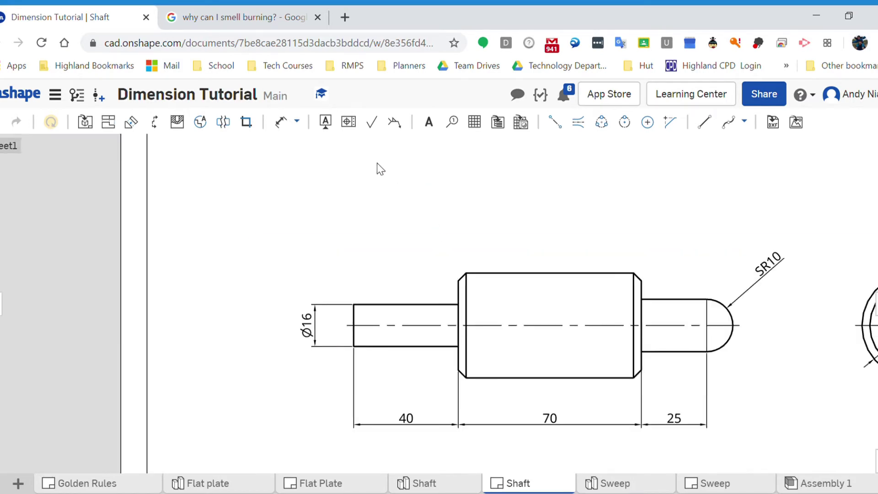
{"action": "left_click", "coordinate": [297, 122]}
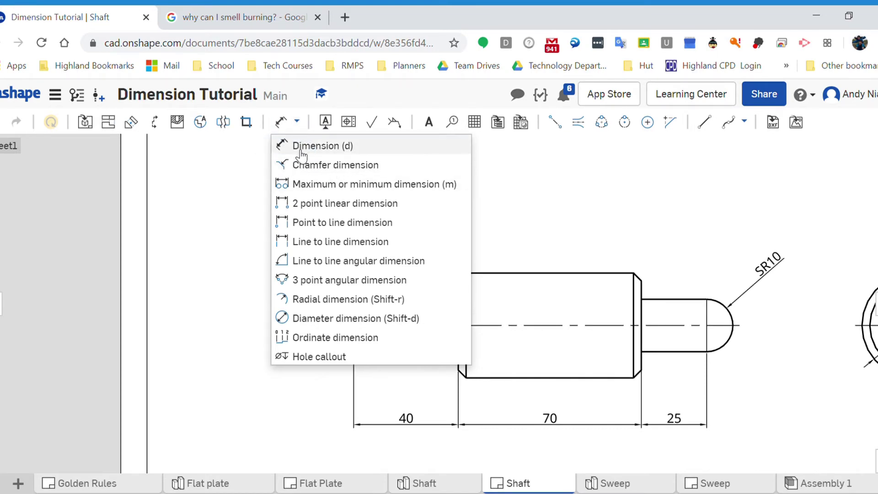
- Add a 3 X 45,0° chamfer callout for the left chamfer, placed above the shaft
{"action": "left_click", "coordinate": [366, 164]}
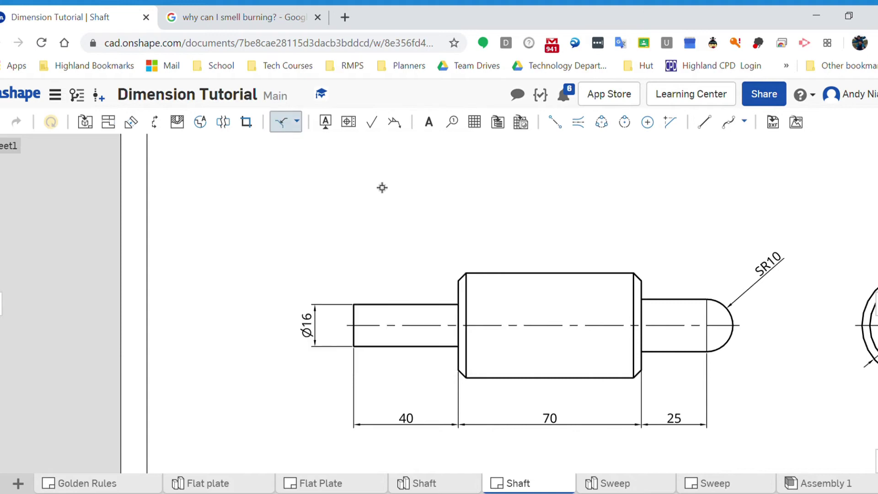
{"action": "scroll", "coordinate": [505, 311], "scroll_direction": "up", "scroll_amount": 5}
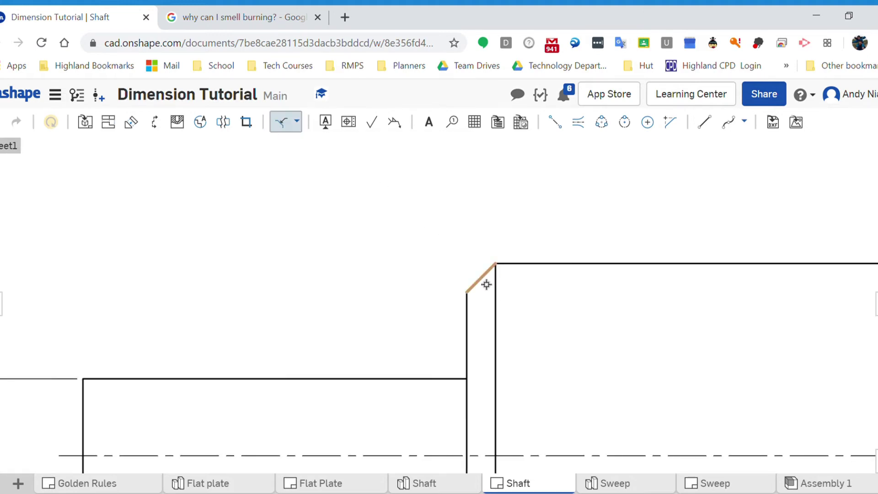
{"action": "left_click", "coordinate": [486, 285]}
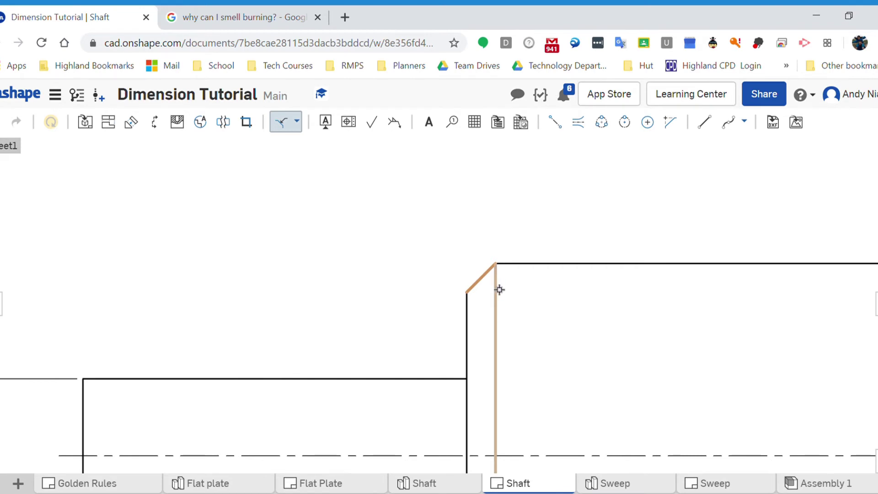
{"action": "left_click", "coordinate": [500, 287]}
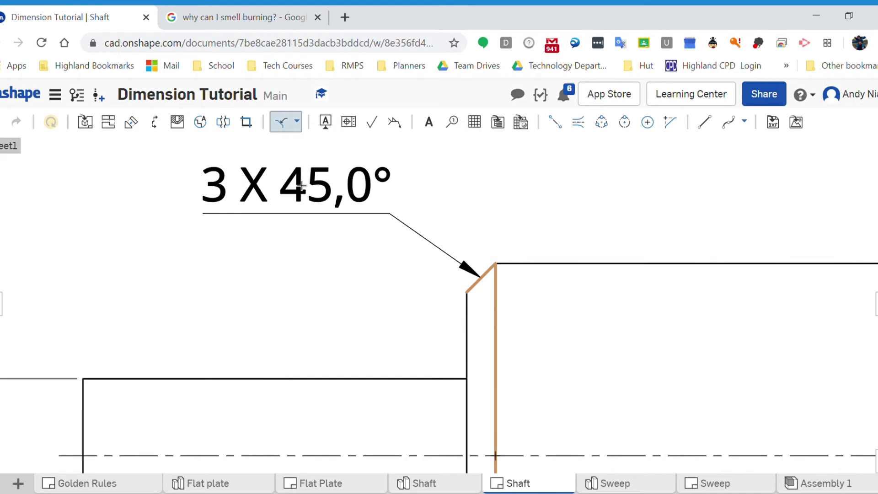
{"action": "left_click", "coordinate": [305, 172]}
{"action": "scroll", "coordinate": [323, 196], "scroll_direction": "down", "scroll_amount": 3}
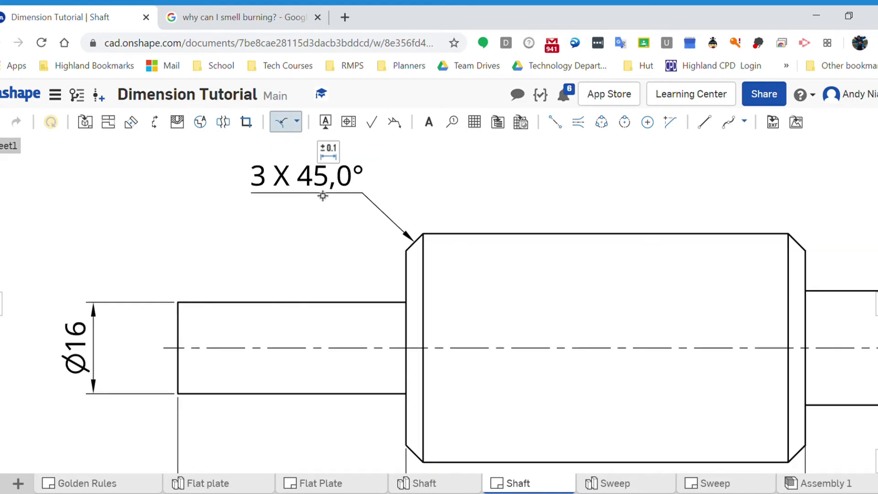
{"action": "scroll", "coordinate": [806, 249], "scroll_direction": "up", "scroll_amount": 3}
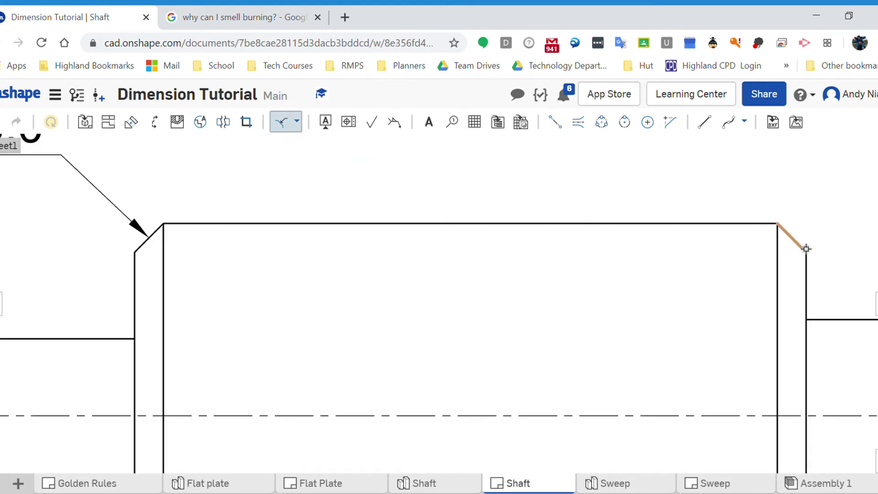
- Add the matching 3 X 45,0° callout for the right chamfer above the shaft, then recentre the drawing
{"action": "left_click", "coordinate": [788, 249]}
{"action": "scroll", "coordinate": [784, 246], "scroll_direction": "down", "scroll_amount": 3}
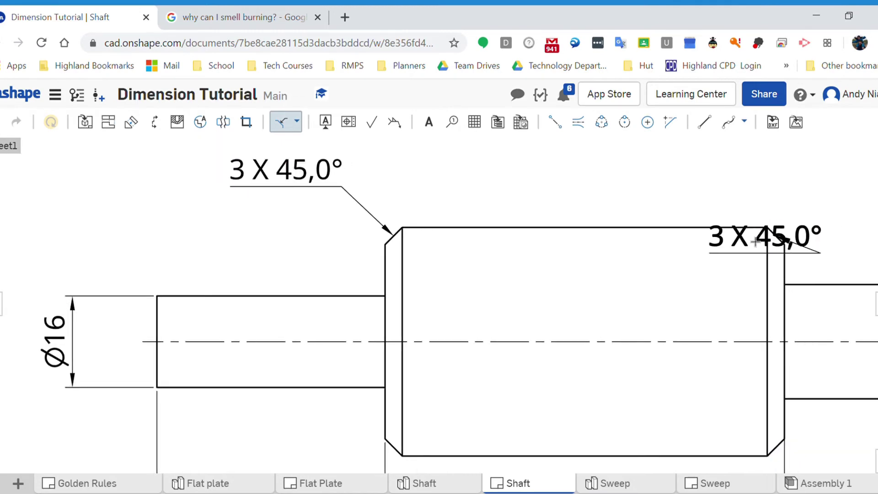
{"action": "right_click_drag", "start_coordinate": [785, 239], "coordinate": [521, 292]}
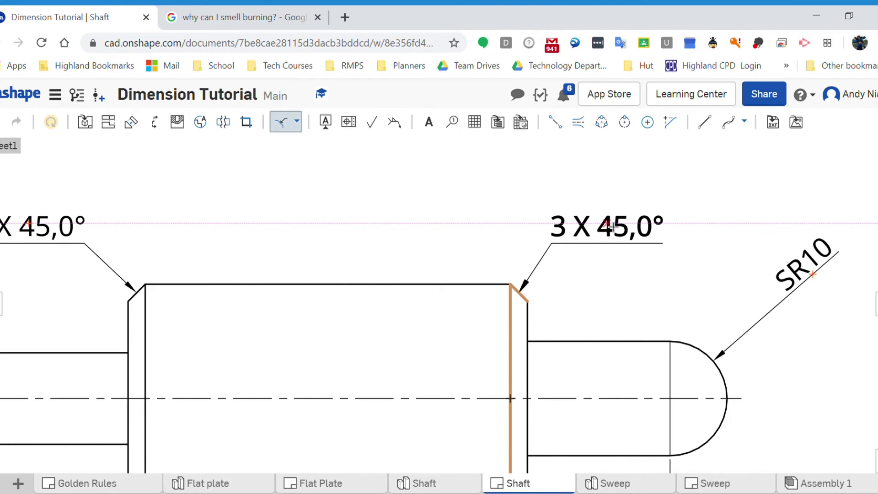
{"action": "left_click", "coordinate": [613, 226]}
{"action": "scroll", "coordinate": [595, 237], "scroll_direction": "down", "scroll_amount": 5}
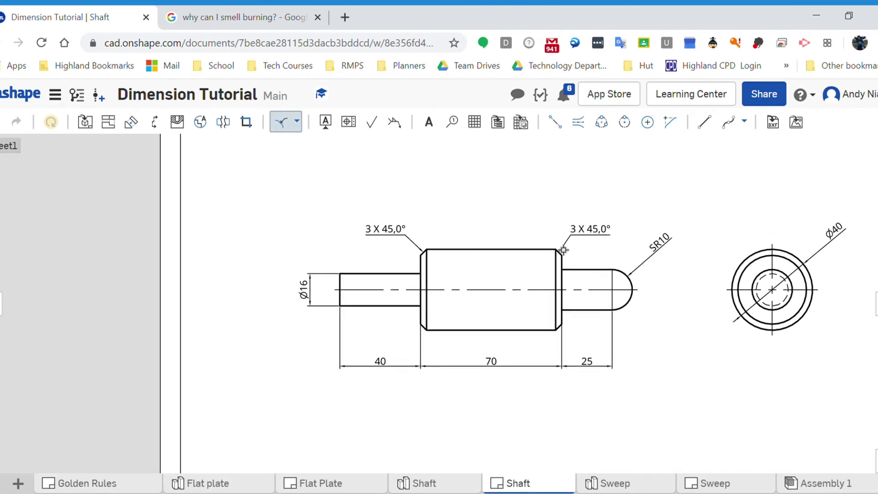
{"action": "scroll", "coordinate": [560, 256], "scroll_direction": "down", "scroll_amount": 4}
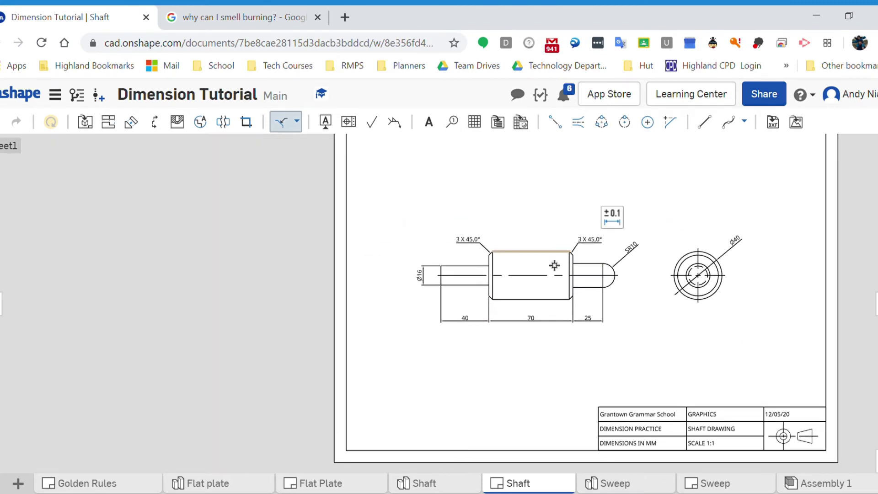
{"action": "scroll", "coordinate": [504, 353], "scroll_direction": "up", "scroll_amount": 1}
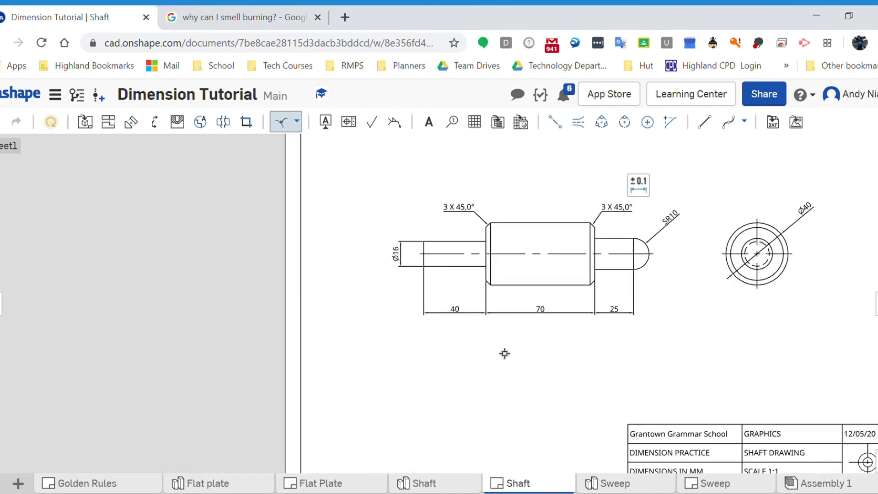
{"action": "middle_click_drag", "start_coordinate": [504, 353], "coordinate": [417, 375]}
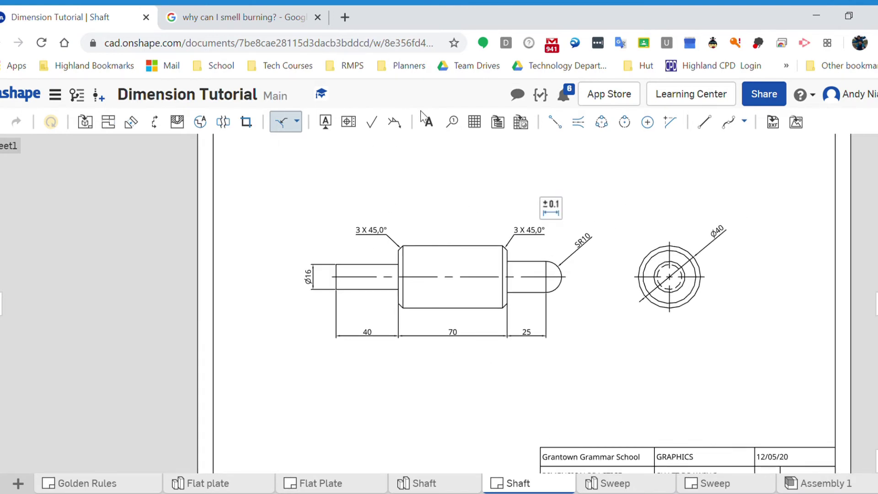
{"action": "left_click", "coordinate": [429, 123]}
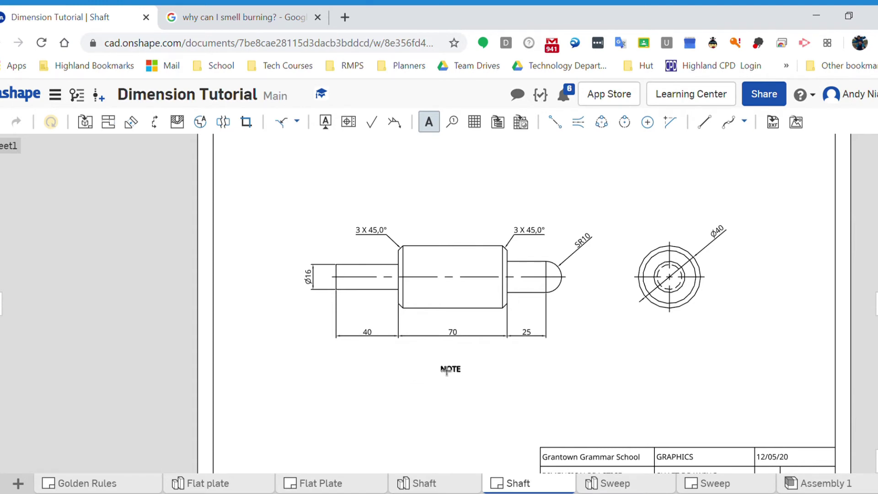
- Commit the ELEVATION label and add an END ELEVATION note on one line beneath the end view
{"action": "left_click", "coordinate": [448, 368]}
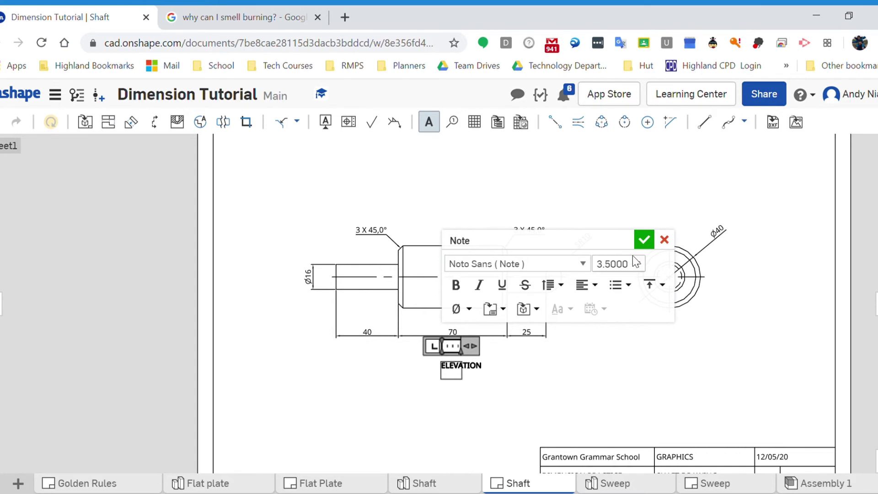
{"action": "left_click", "coordinate": [644, 240]}
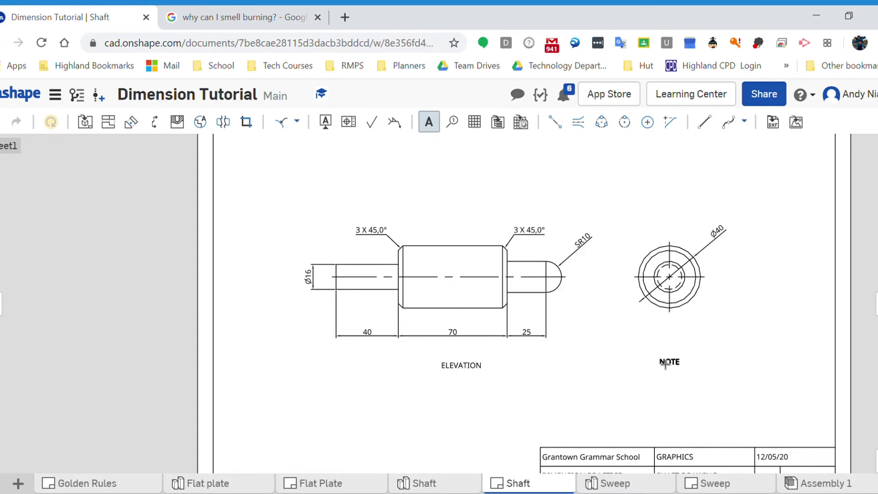
{"action": "left_click", "coordinate": [665, 364]}
{"action": "type", "text": "END EL"}
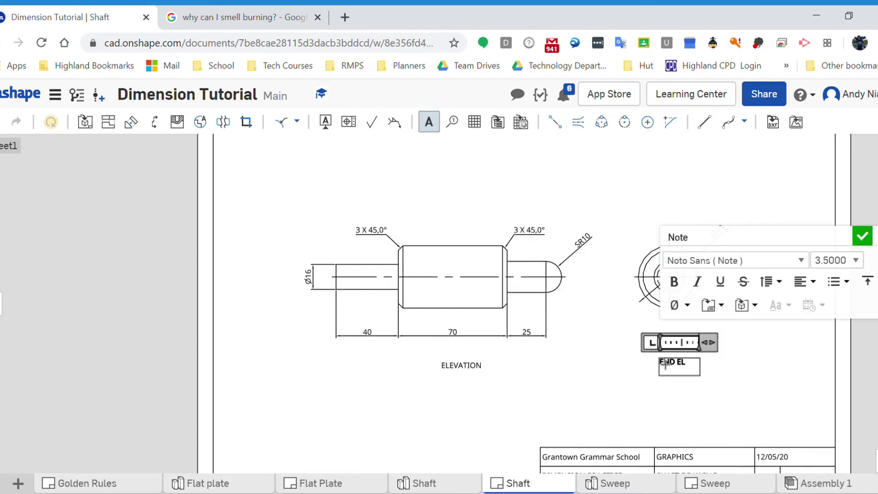
{"action": "type", "text": "EVATION"}
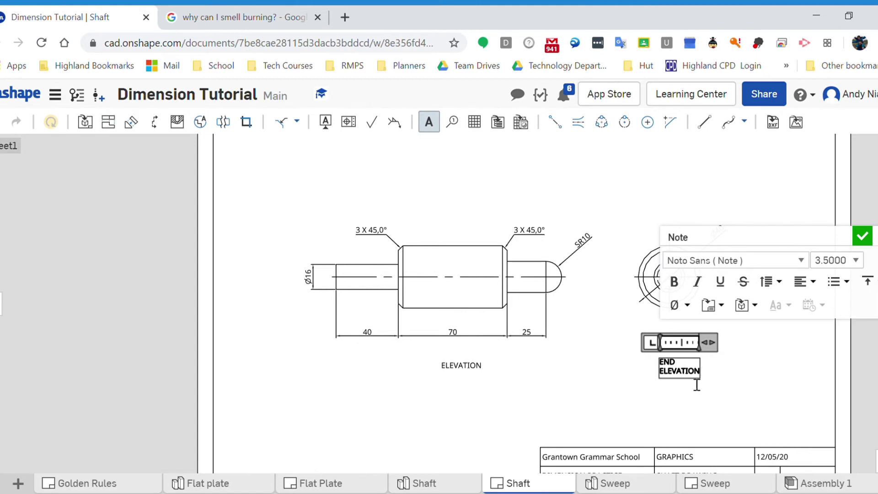
{"action": "left_click_drag", "start_coordinate": [720, 346], "coordinate": [743, 345]}
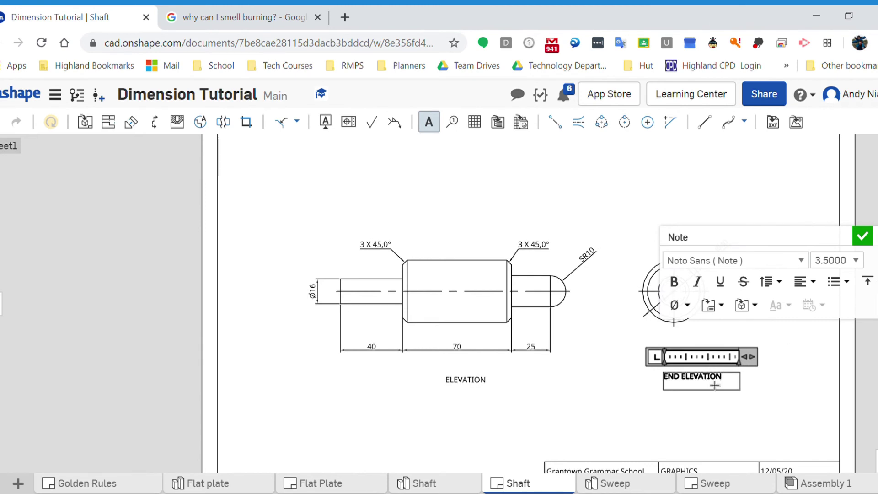
{"action": "left_click", "coordinate": [861, 236]}
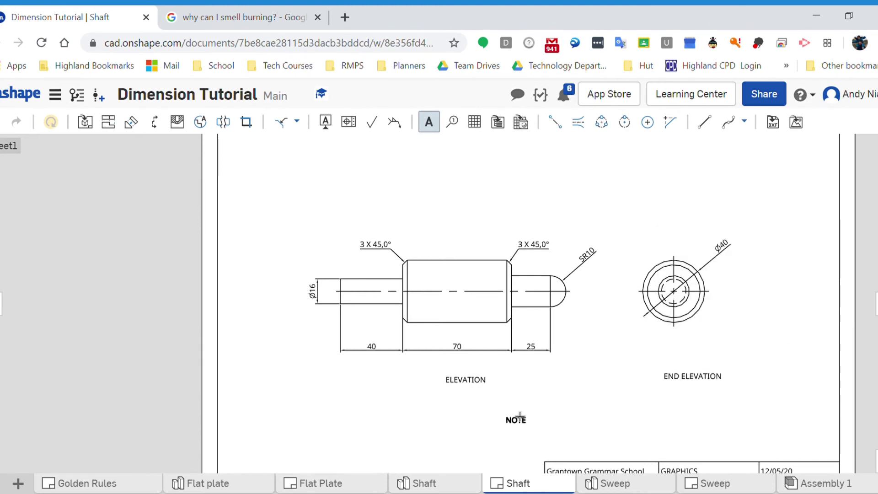
- Move the END ELEVATION label left so it is centred under the end view
{"action": "key", "text": "Escape"}
{"action": "left_click", "coordinate": [675, 374]}
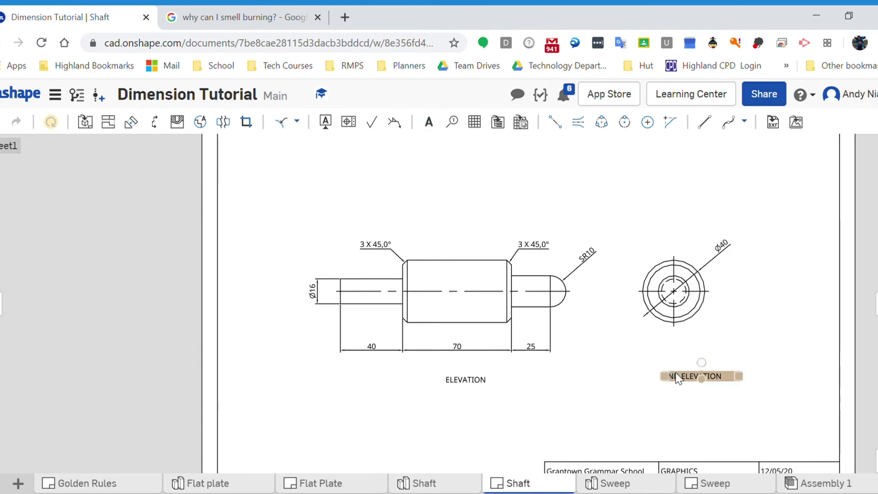
{"action": "left_click_drag", "start_coordinate": [672, 378], "coordinate": [644, 381]}
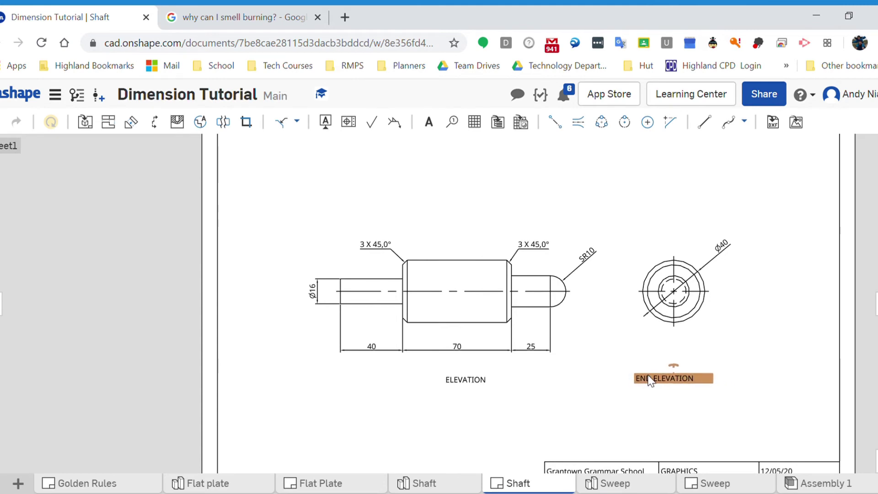
{"action": "left_click", "coordinate": [591, 393]}
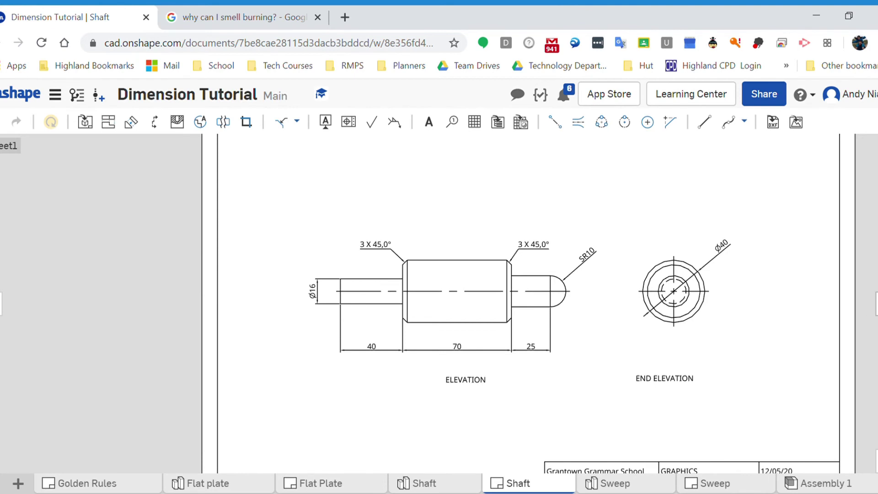
{"action": "left_click", "coordinate": [873, 303]}
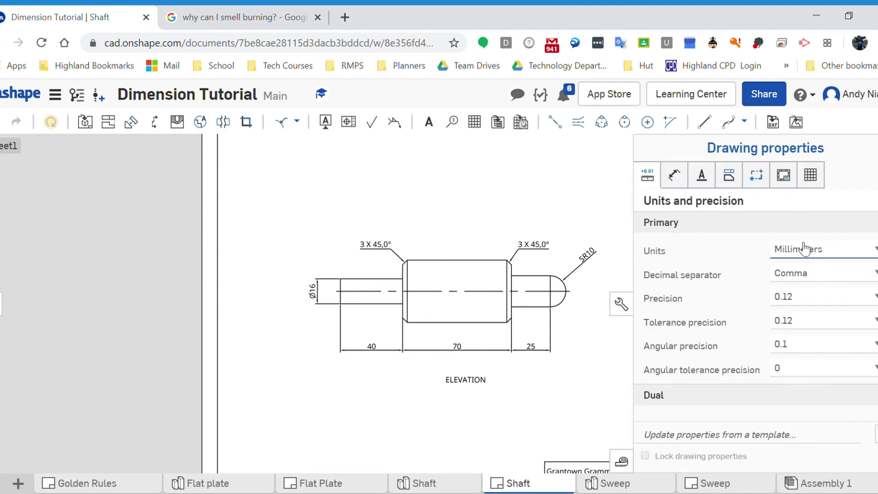
- Use a Period decimal separator, 5 mm arrowheads, text and geometry gaps 2, extension past line 3
{"action": "left_click", "coordinate": [804, 298]}
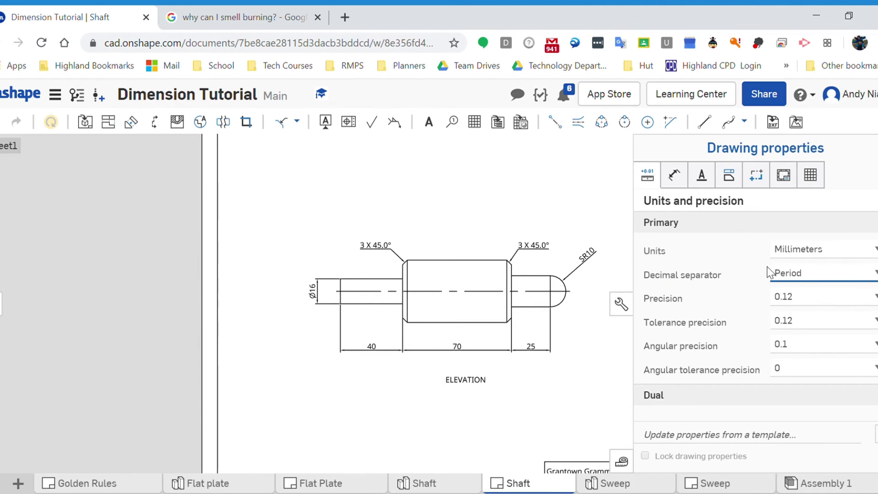
{"action": "left_click", "coordinate": [679, 175]}
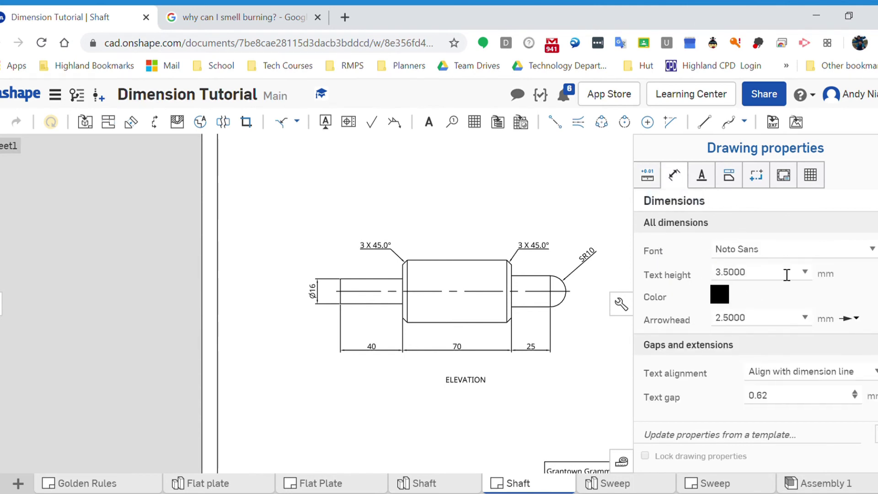
{"action": "left_click", "coordinate": [773, 325]}
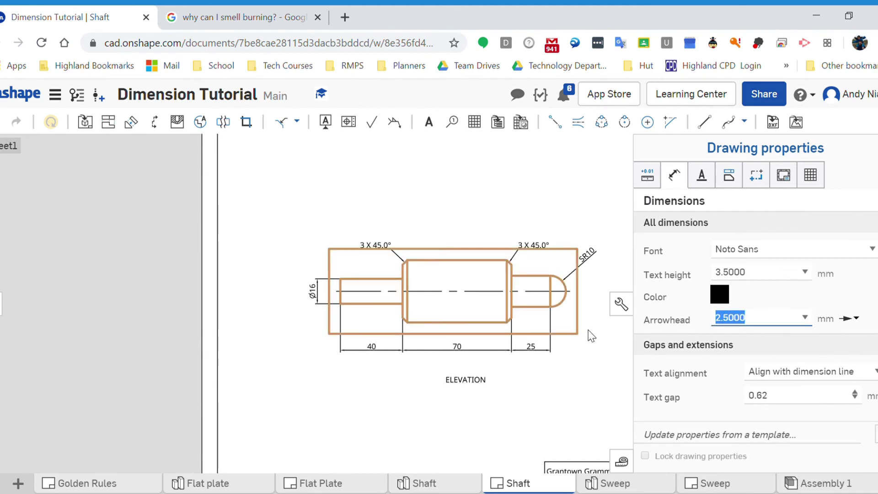
{"action": "type", "text": "5"}
{"action": "left_click", "coordinate": [783, 404]}
{"action": "scroll", "coordinate": [686, 412], "scroll_direction": "down", "scroll_amount": 2}
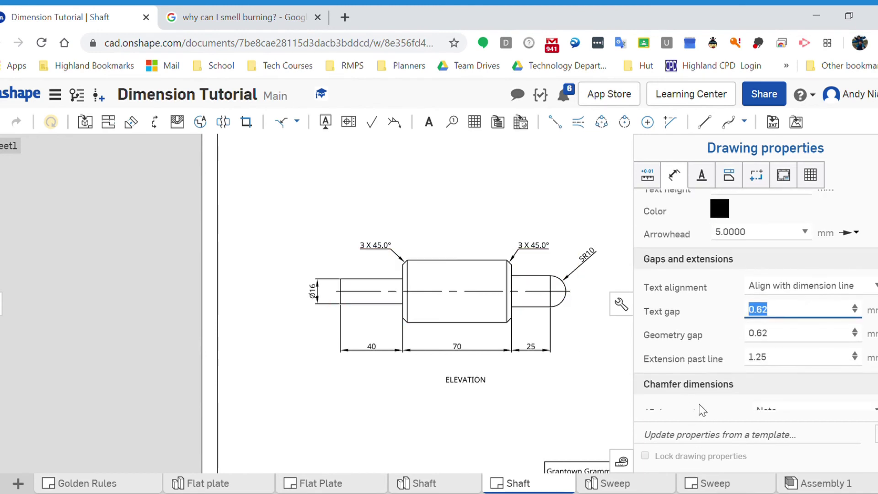
{"action": "type", "text": "2"}
{"action": "key", "text": "Tab"}
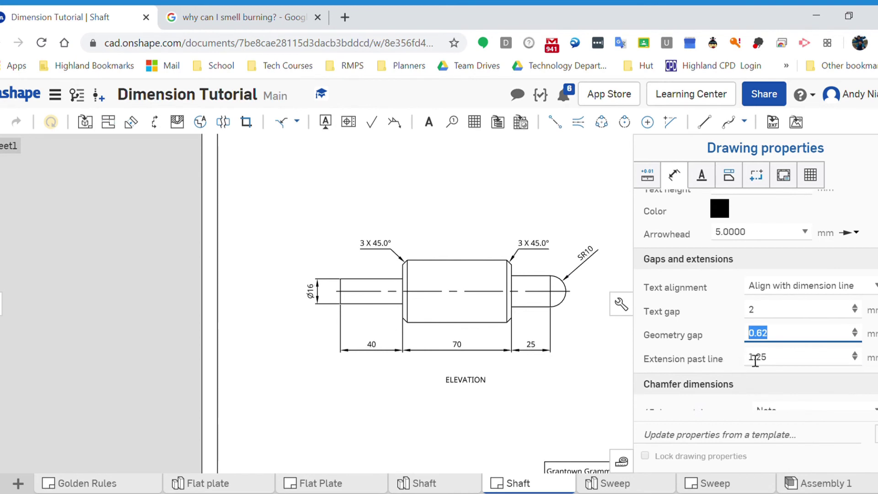
{"action": "type", "text": "2"}
{"action": "key", "text": "Tab"}
{"action": "type", "text": "3"}
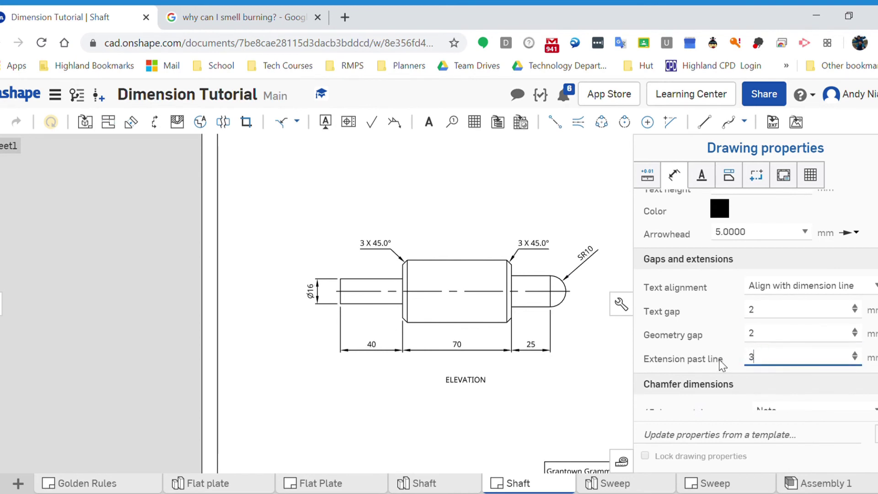
{"action": "left_click", "coordinate": [628, 307]}
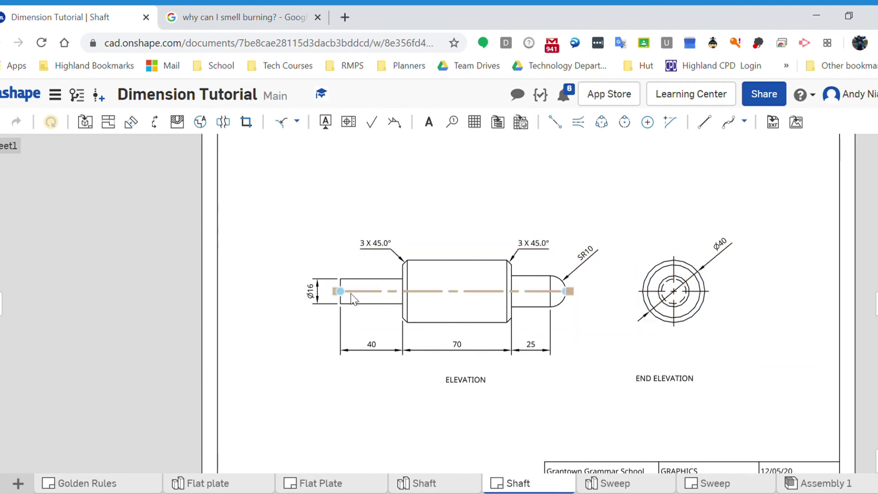
{"action": "scroll", "coordinate": [317, 353], "scroll_direction": "down", "scroll_amount": 2}
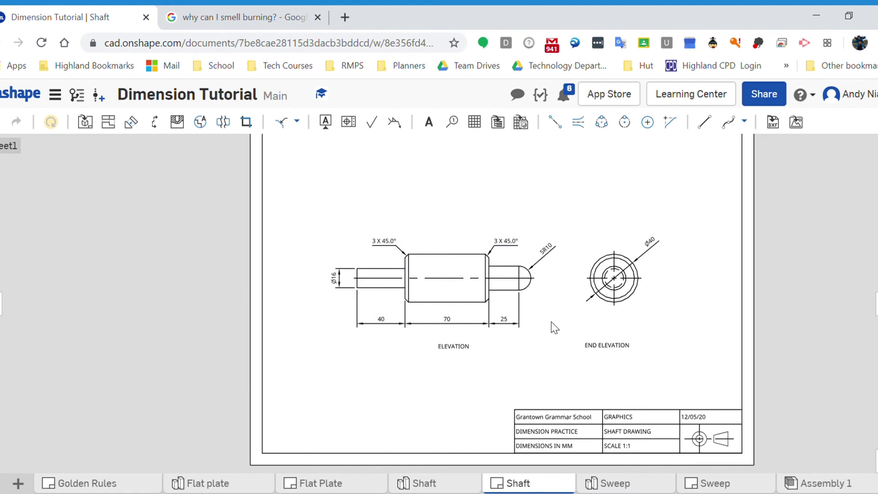
{"action": "scroll", "coordinate": [506, 260], "scroll_direction": "up", "scroll_amount": 2}
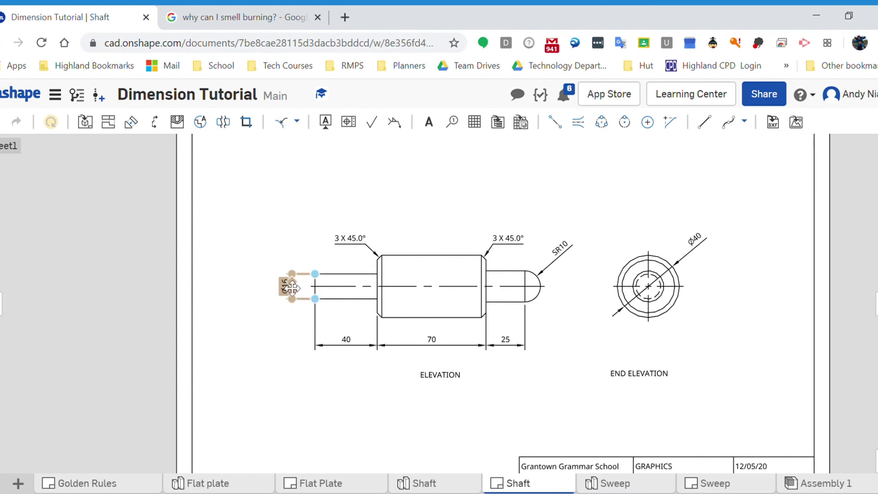
{"action": "scroll", "coordinate": [264, 336], "scroll_direction": "up", "scroll_amount": 2}
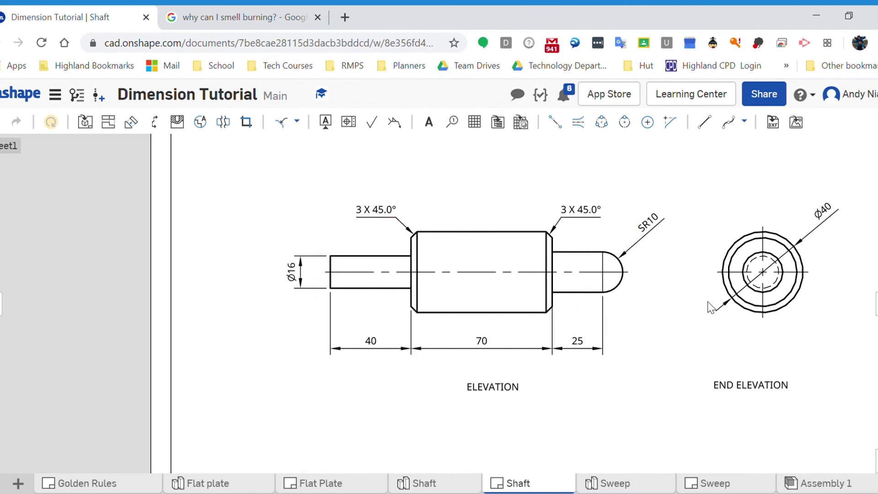
{"action": "middle_click_drag", "start_coordinate": [651, 309], "coordinate": [612, 314]}
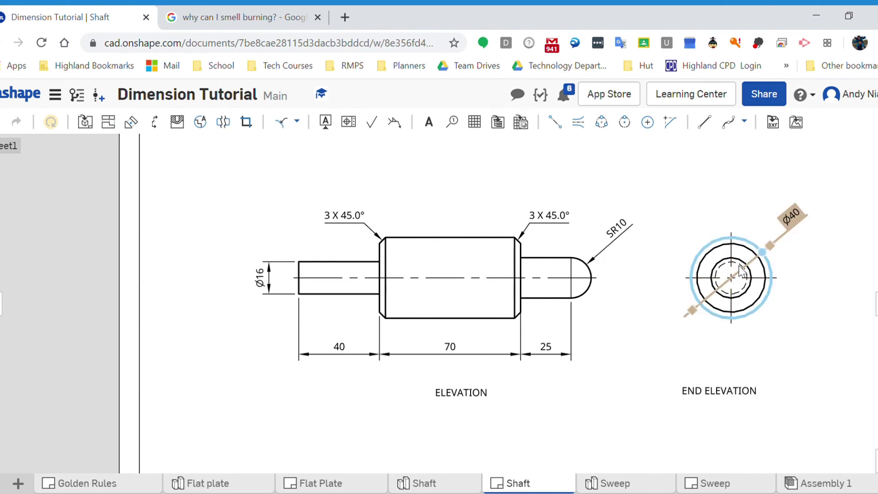
{"action": "scroll", "coordinate": [741, 273], "scroll_direction": "up", "scroll_amount": 3}
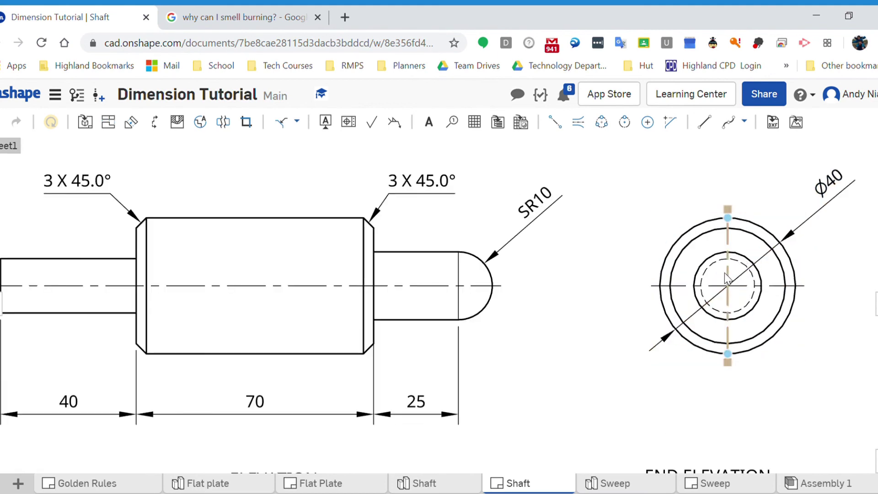
{"action": "scroll", "coordinate": [726, 279], "scroll_direction": "down", "scroll_amount": 3}
{"action": "scroll", "coordinate": [219, 376], "scroll_direction": "down", "scroll_amount": 2}
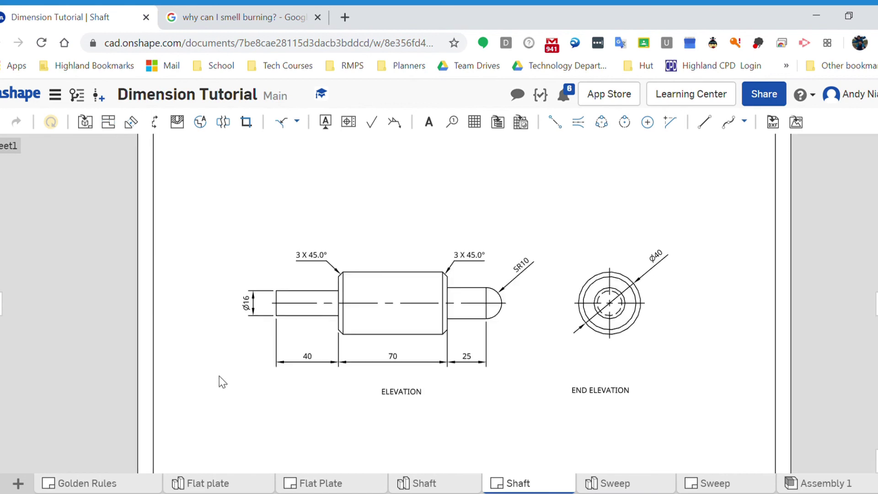
{"action": "scroll", "coordinate": [267, 357], "scroll_direction": "up", "scroll_amount": 1}
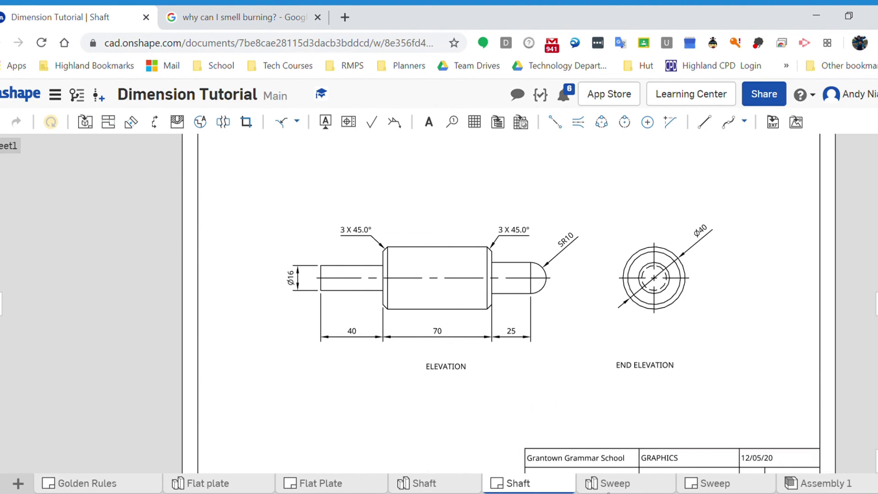
- Switch to the Sweep drawing from the bottom tab bar
{"action": "left_click", "coordinate": [713, 483]}
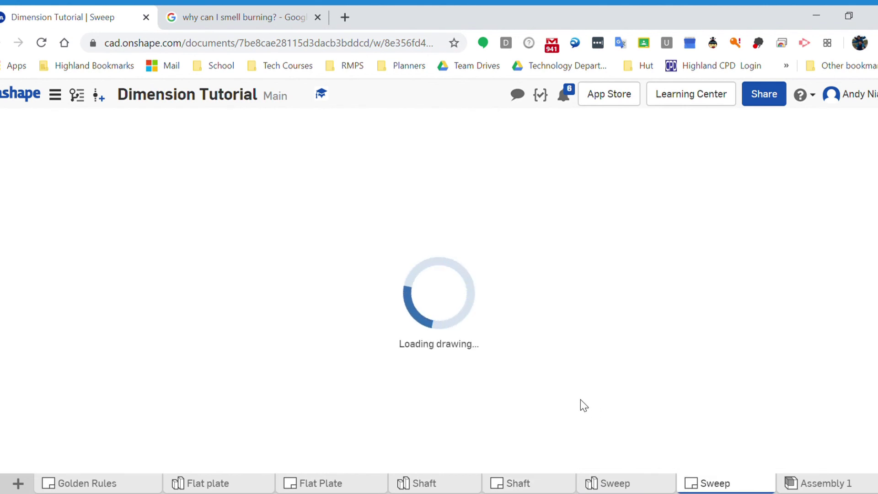